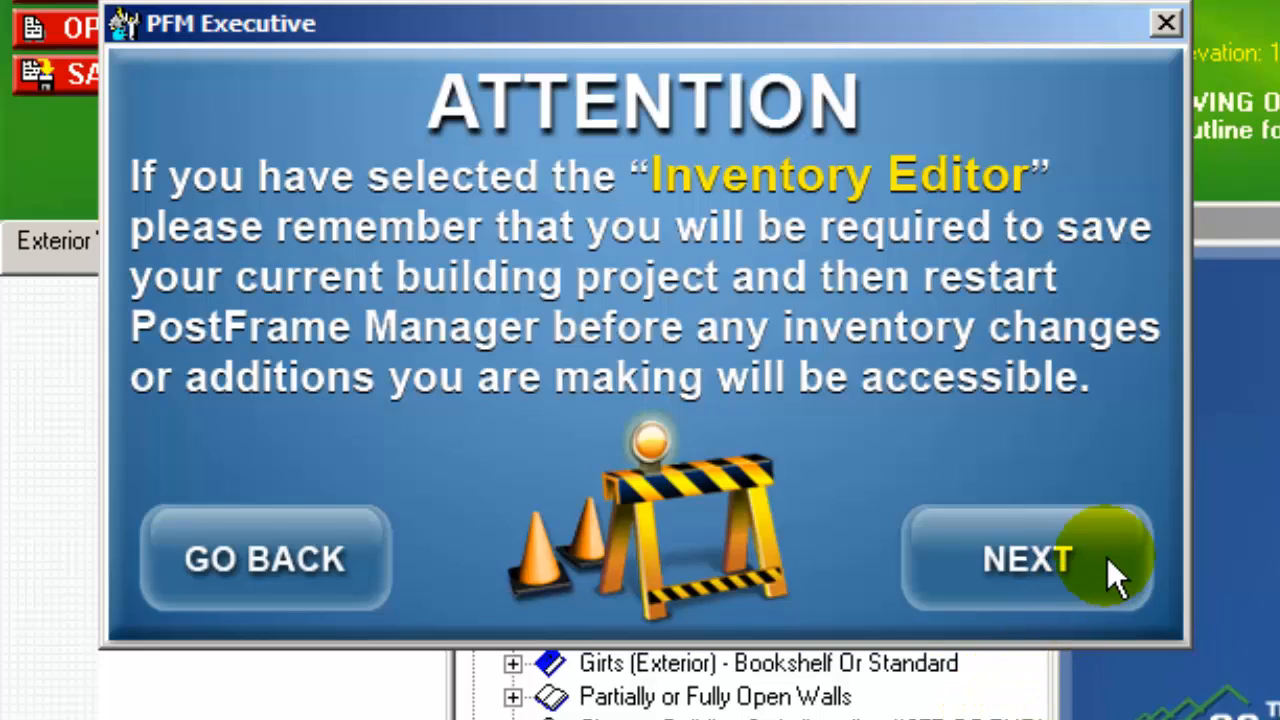
Continue past the Inventory Editor restart notice and choose Windows as the product category
click(1107, 557)
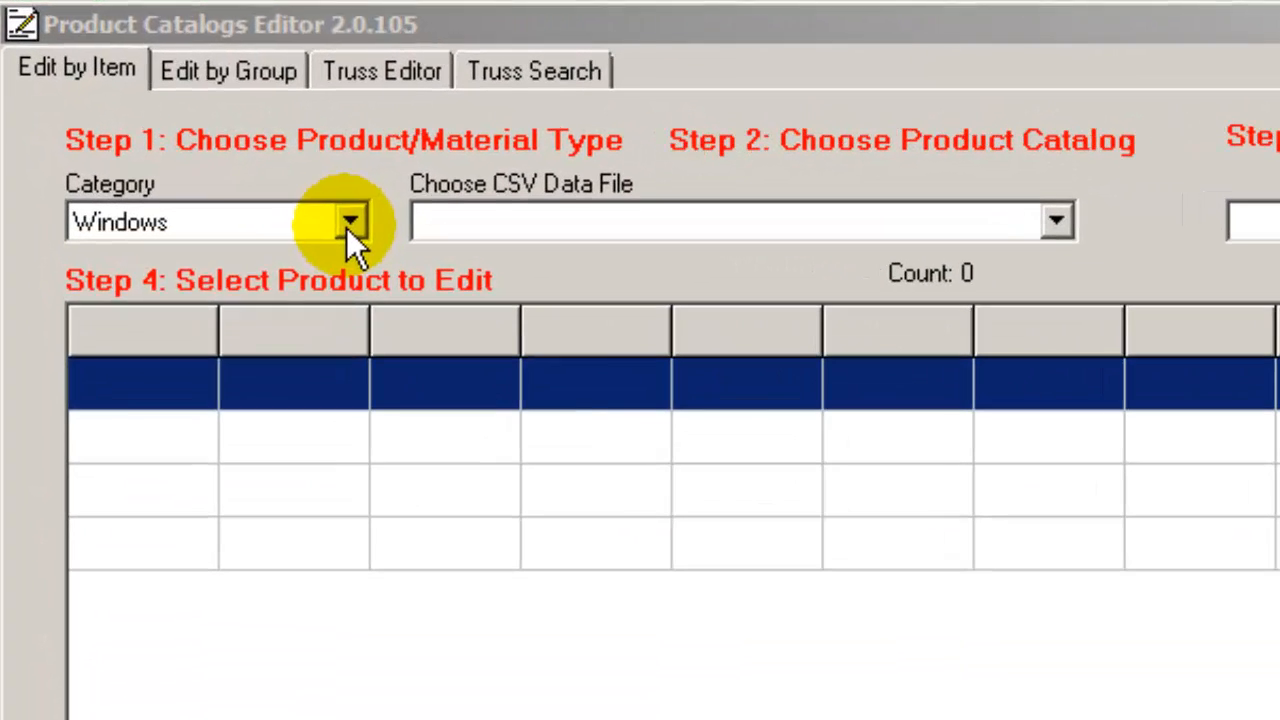
click(256, 106)
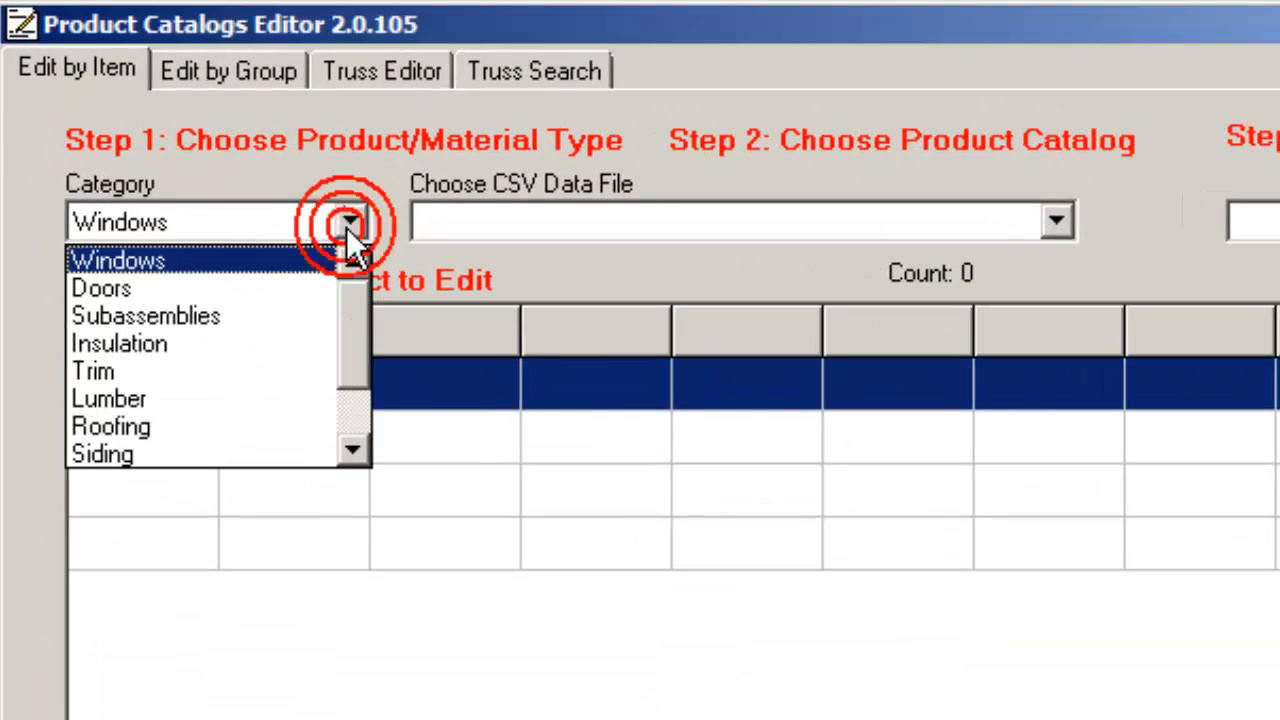
mouse_move(355, 313)
mouse_down()
mouse_move(362, 392)
mouse_move(353, 298)
mouse_up()
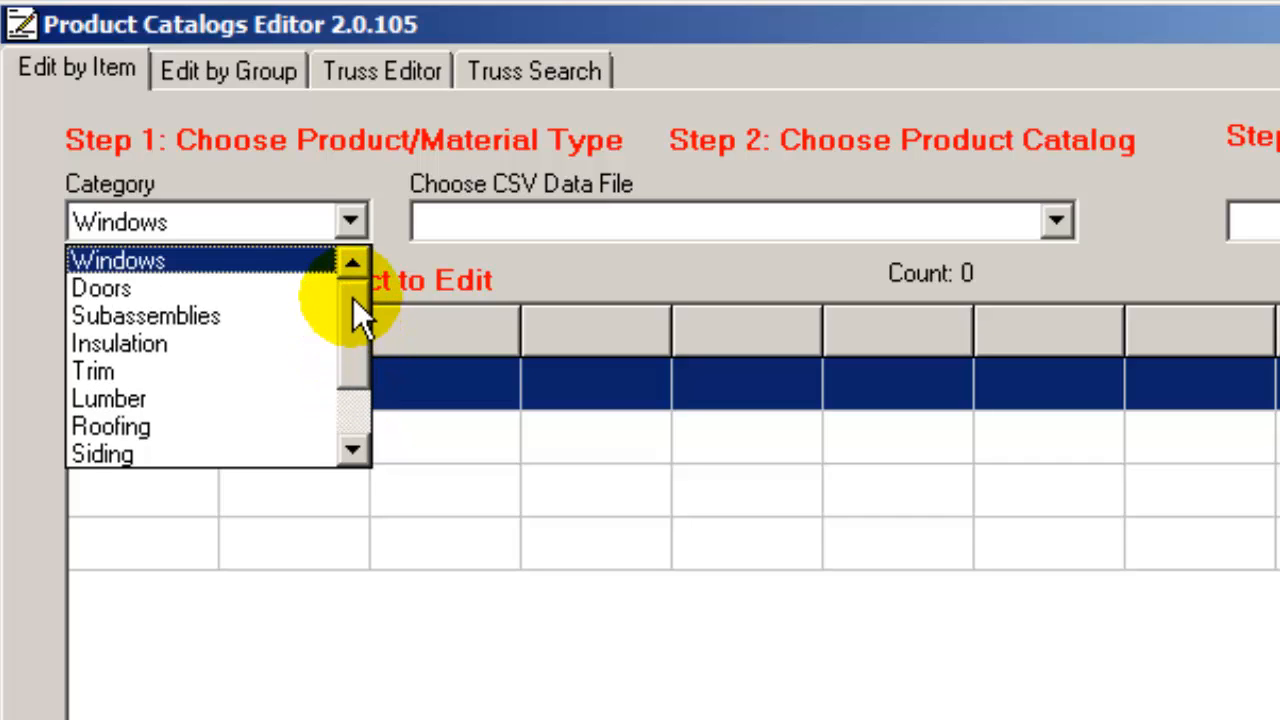
click(310, 259)
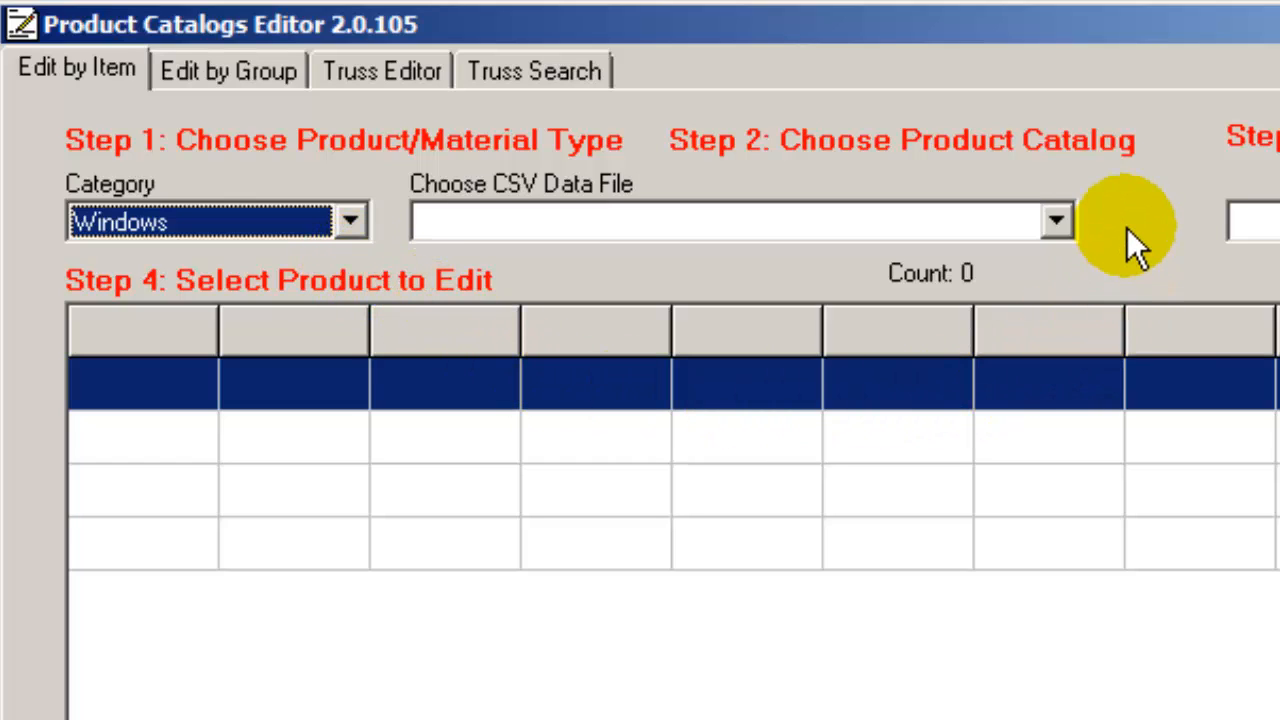
Load the 01-Windows-DEMO.csv data file as the product catalog for the Windows category
click(1055, 220)
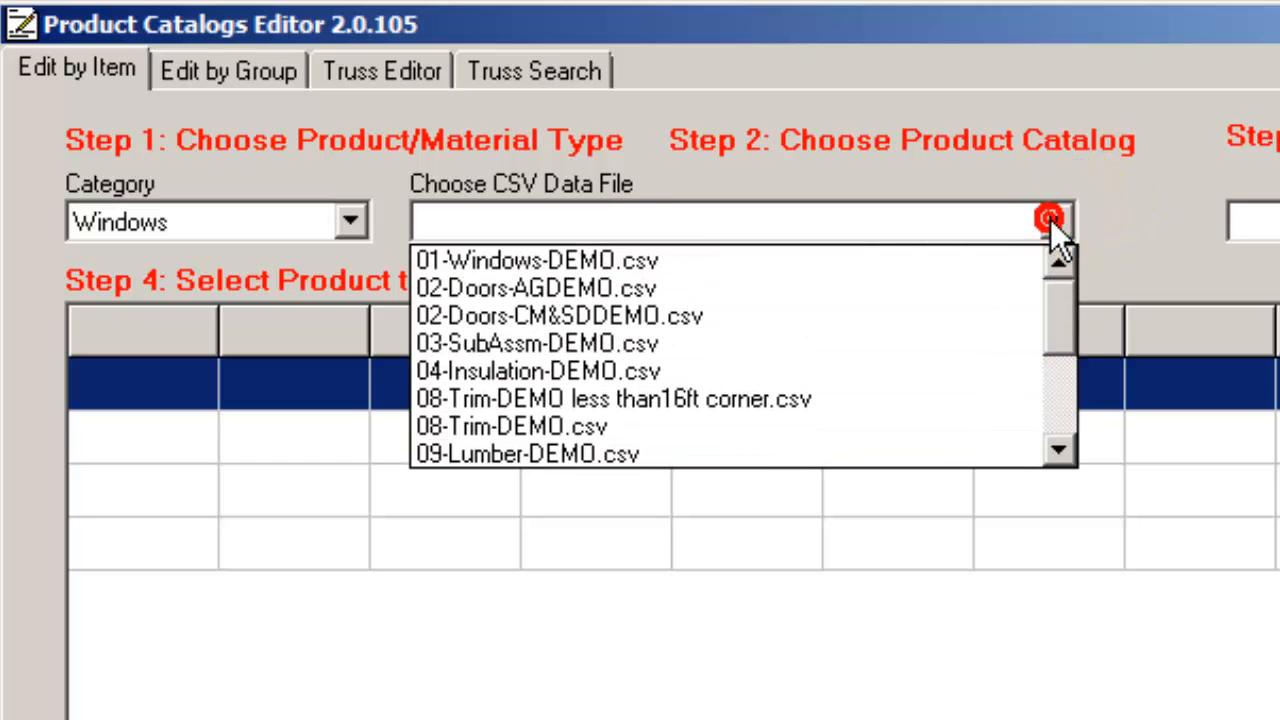
mouse_move(1055, 321)
mouse_down()
mouse_move(1062, 403)
mouse_move(1054, 306)
mouse_up()
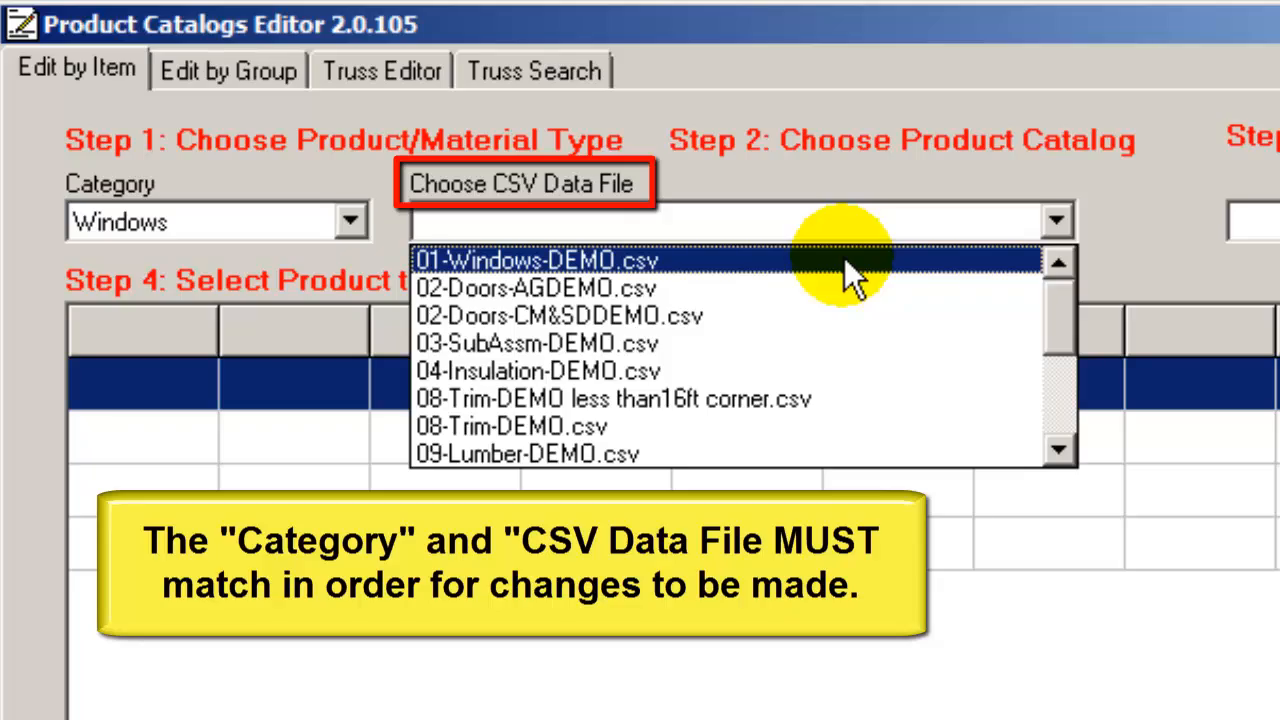
click(844, 259)
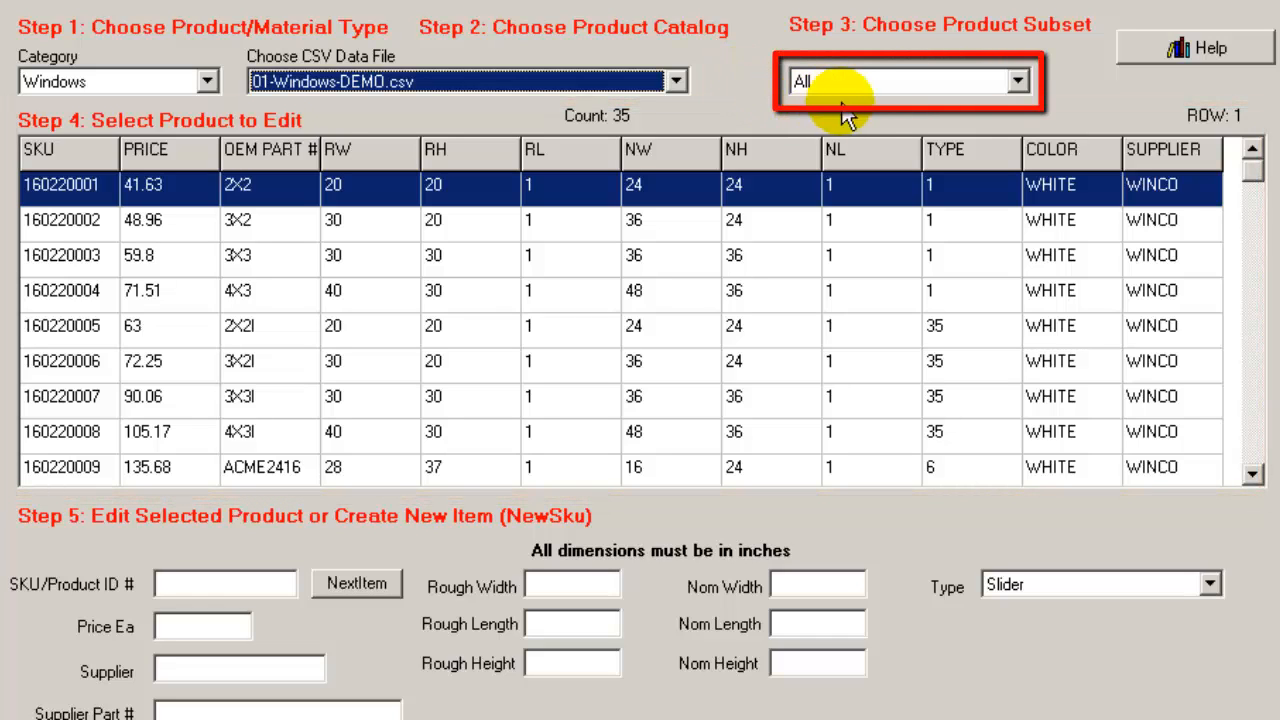
Set the product subset to All and look through the listed window products
click(1018, 81)
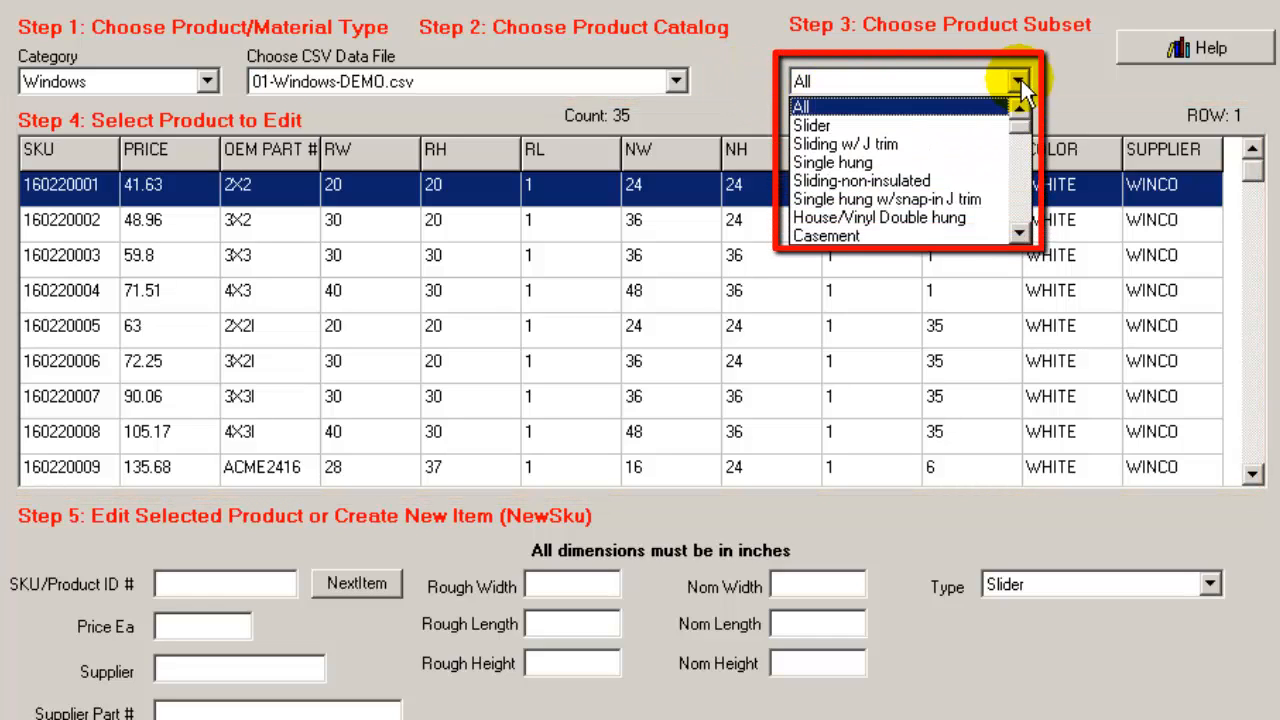
mouse_move(1021, 128)
mouse_down()
mouse_move(1021, 157)
mouse_move(1015, 122)
mouse_up()
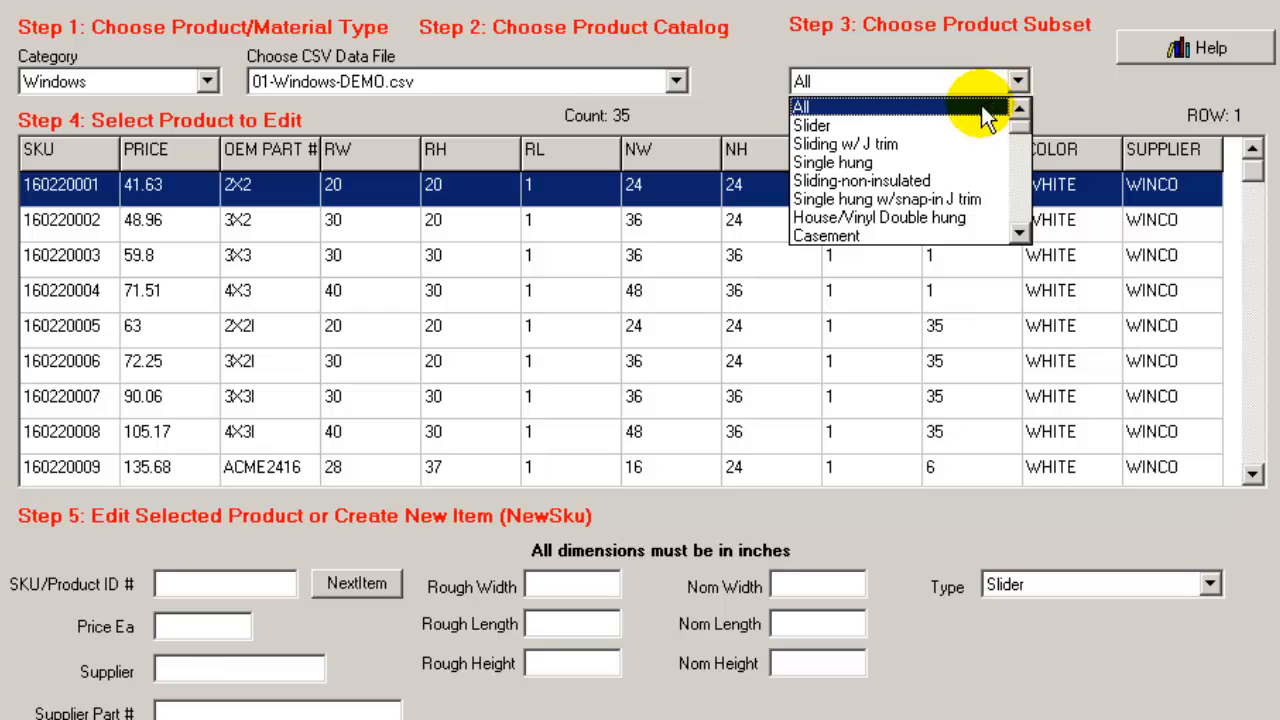
click(988, 110)
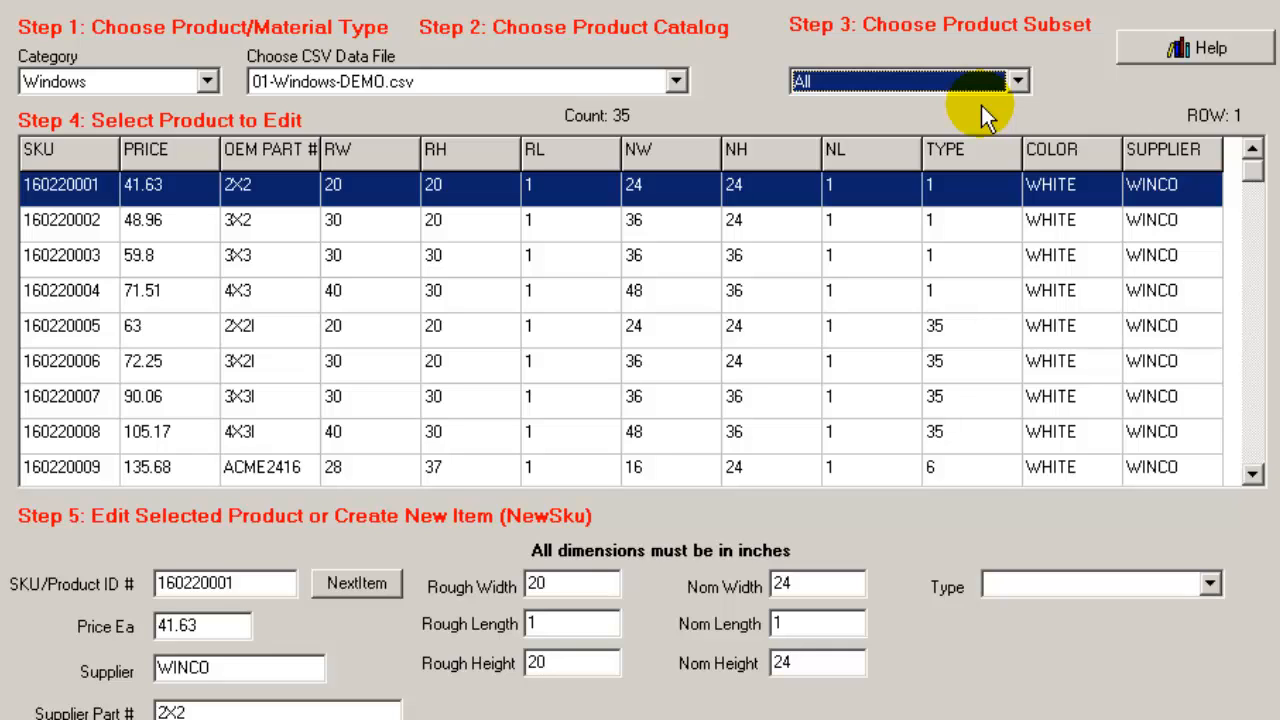
click(1250, 172)
click(1253, 475)
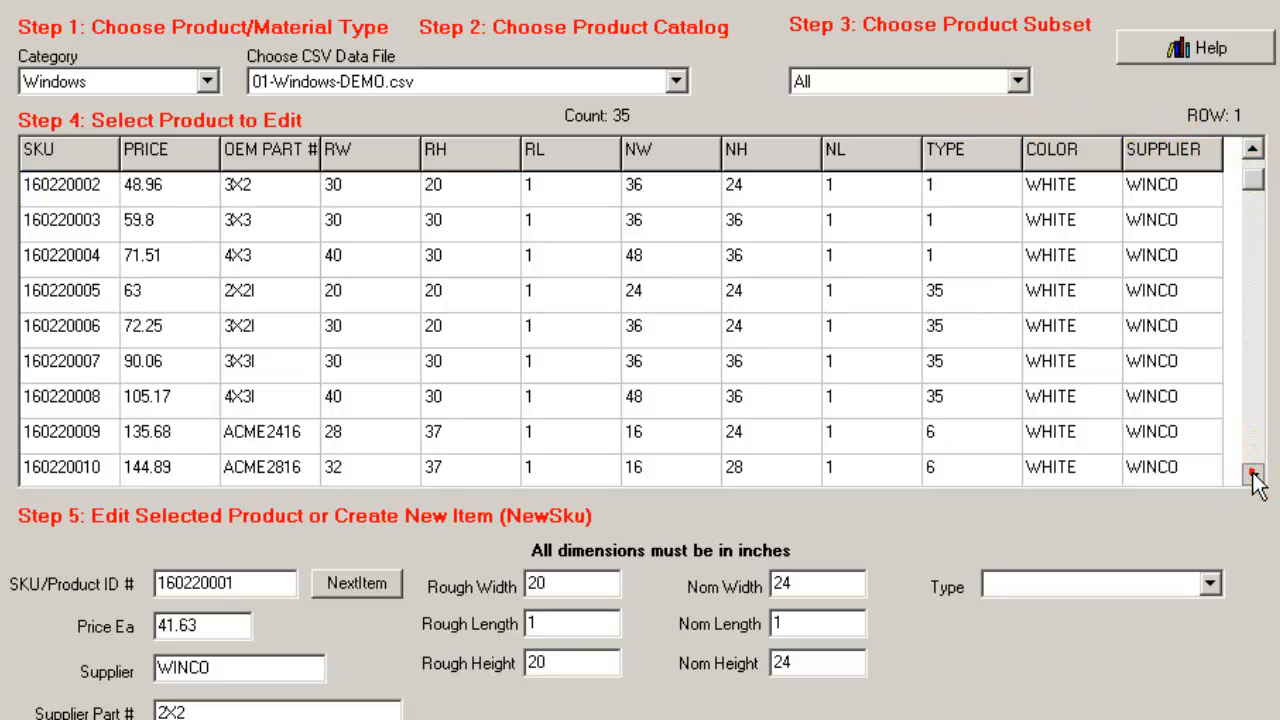
drag(1255, 480, 1257, 477)
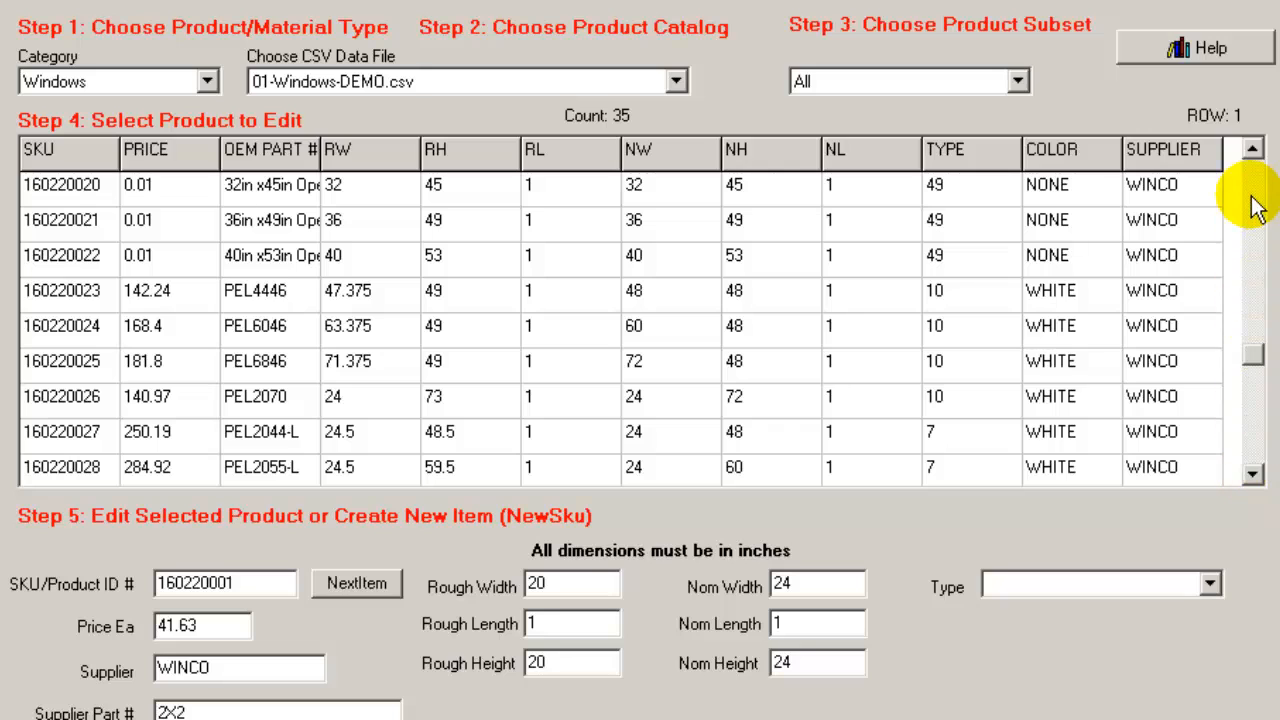
drag(1253, 155, 1253, 155)
Set the 2x10x16 lumber item's supplier part number to 2x10x16 SPF and its supplier to My Lumber Co
click(549, 179)
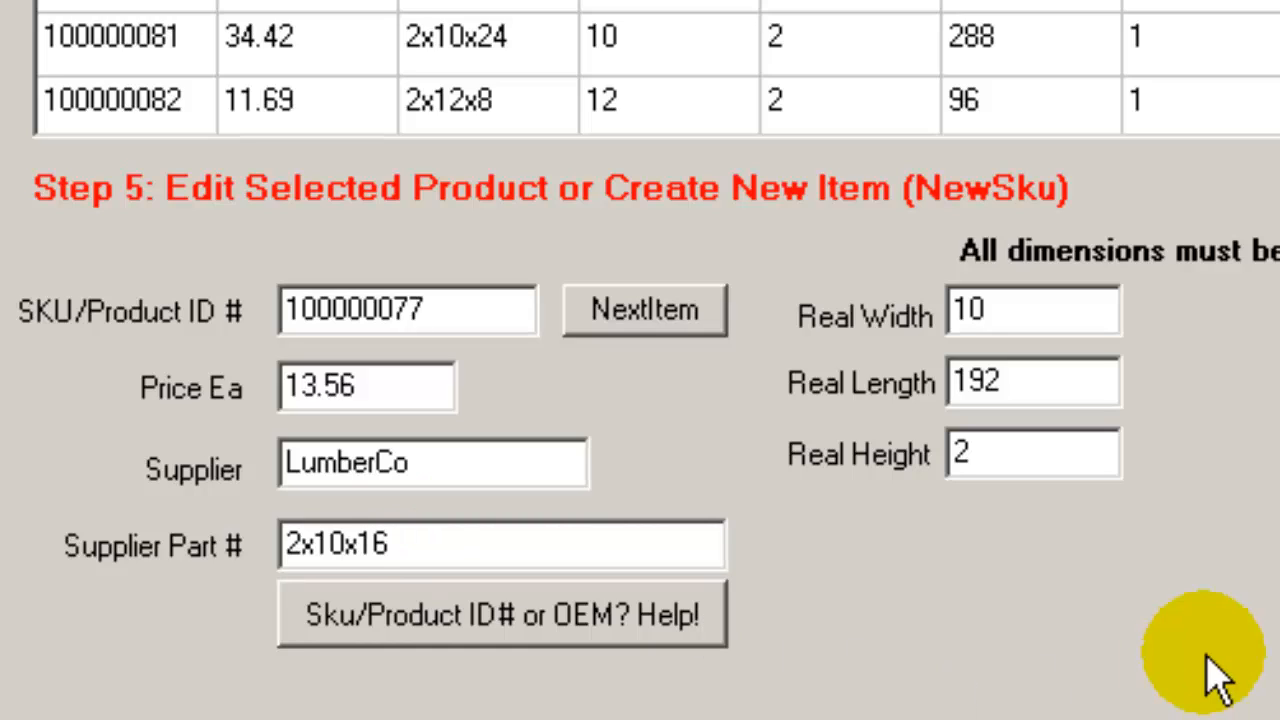
text(S)
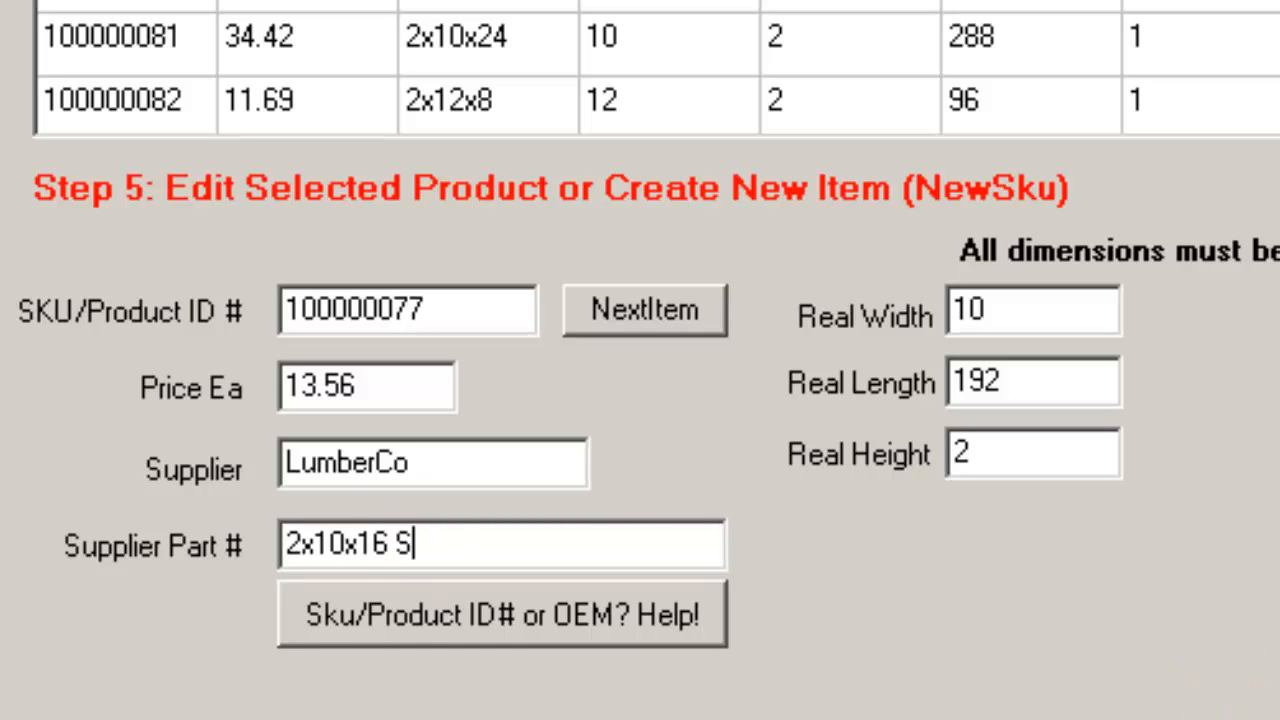
text(PF)
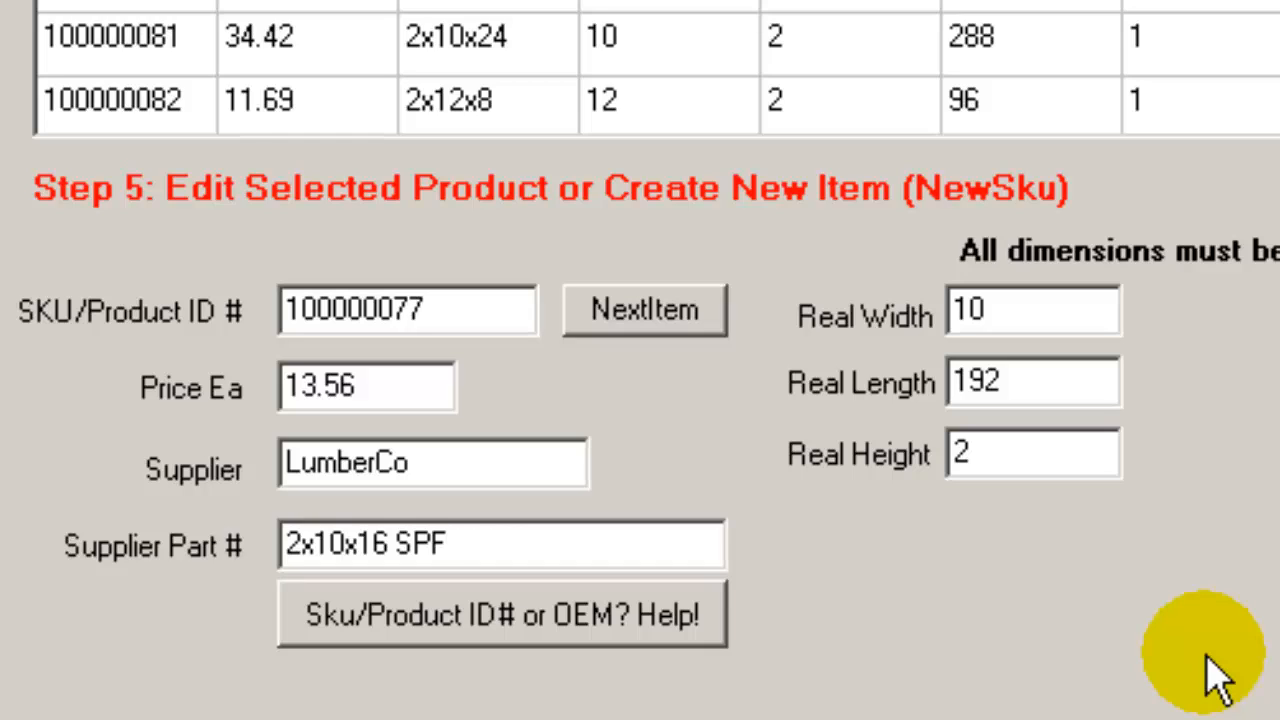
drag(427, 457, 272, 457)
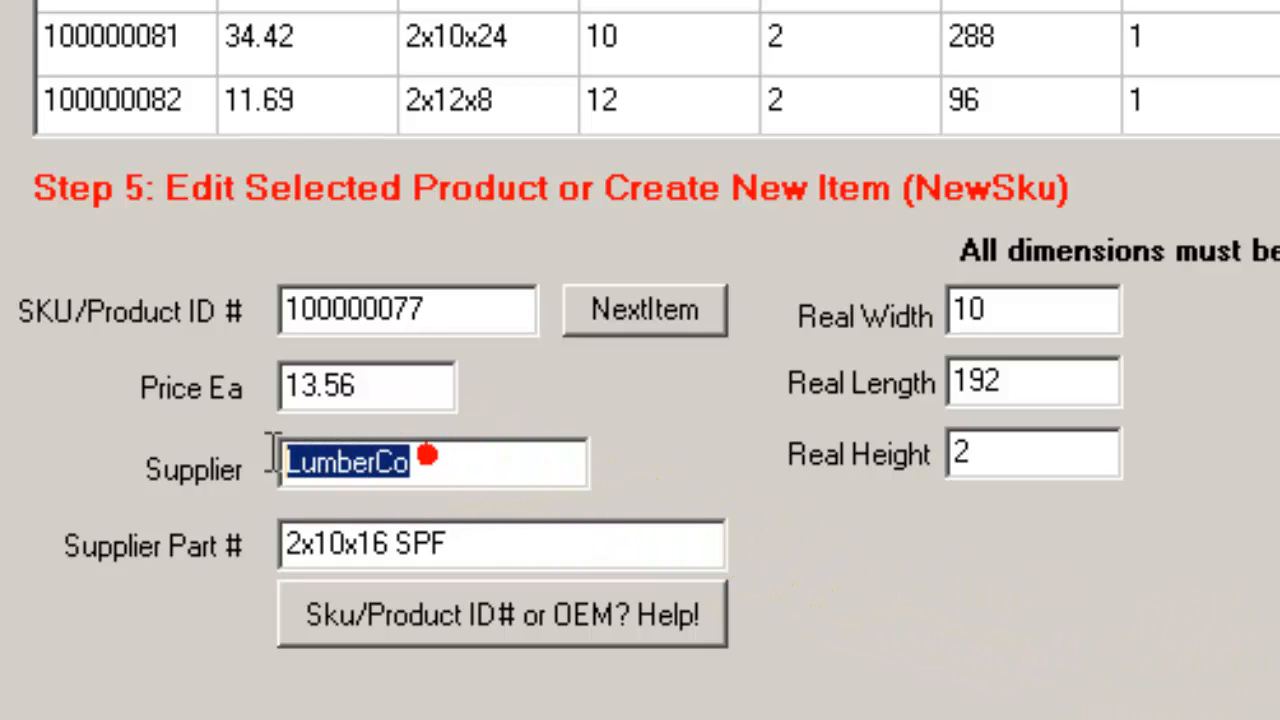
text(My Lu)
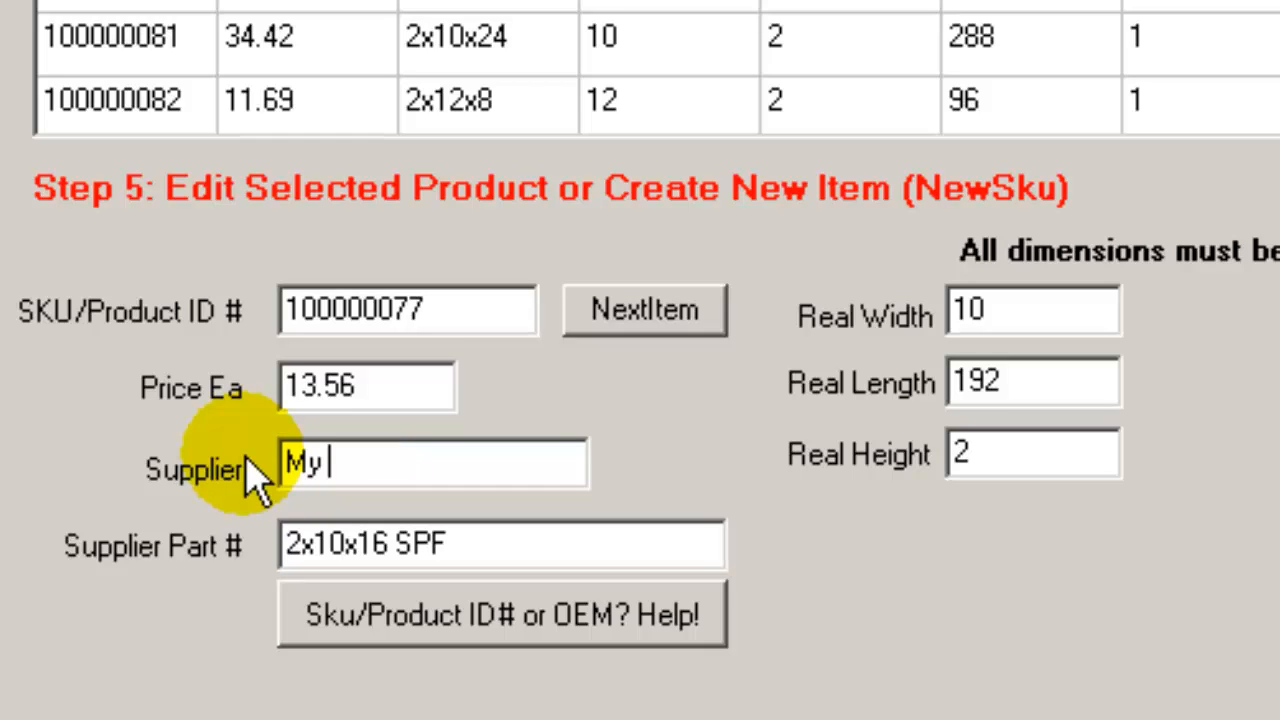
text(mber Co)
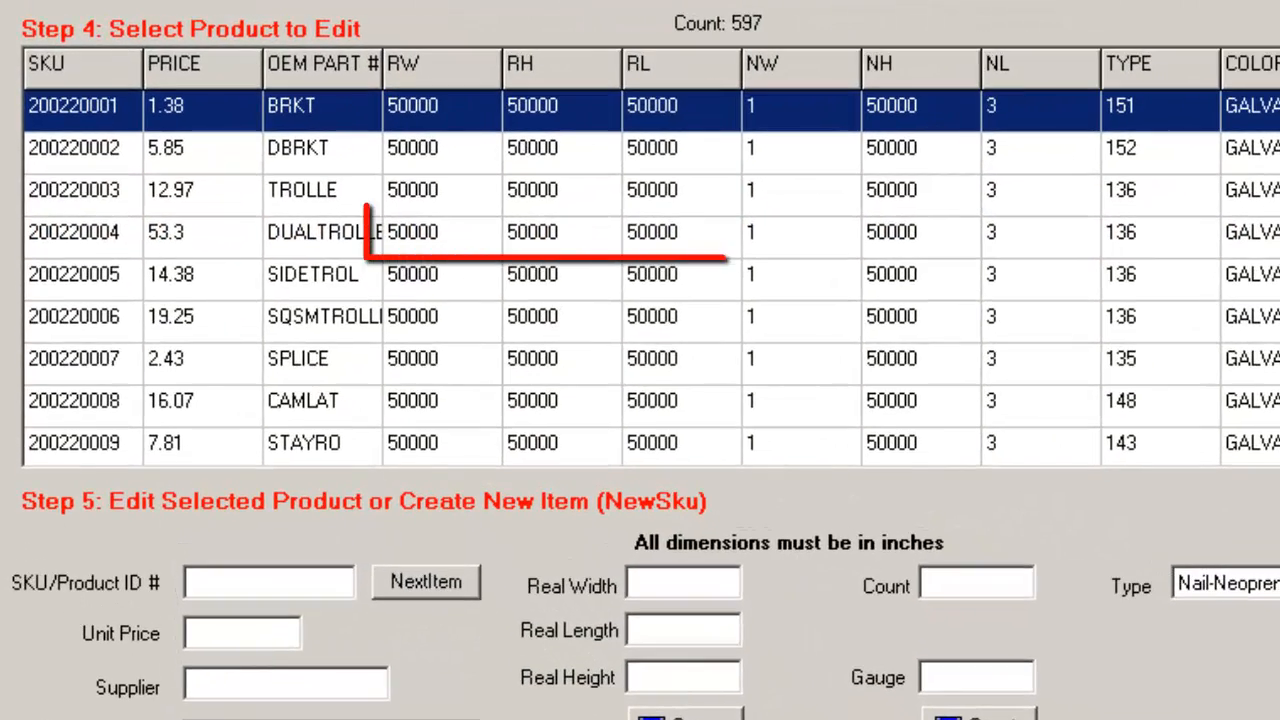
Look through the product rows of the 14-Fasteners-DEMO.csv catalog
click(1168, 104)
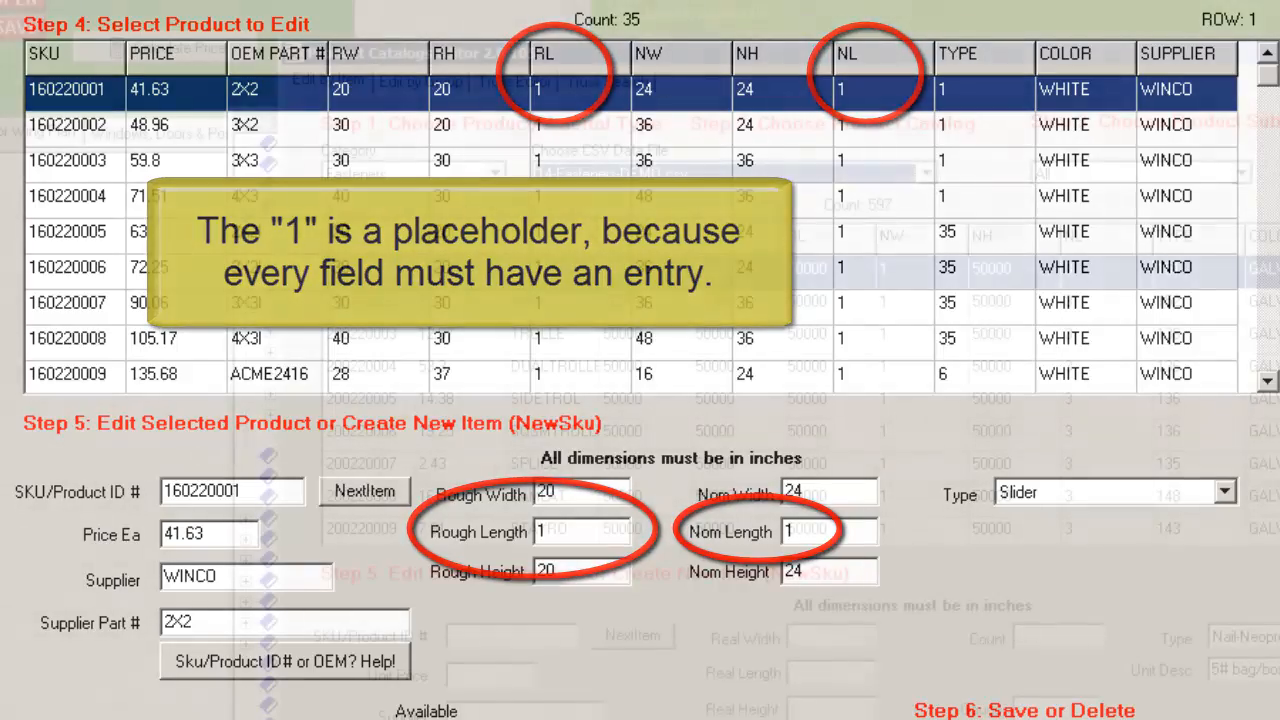
scroll(660, 395, down, 1)
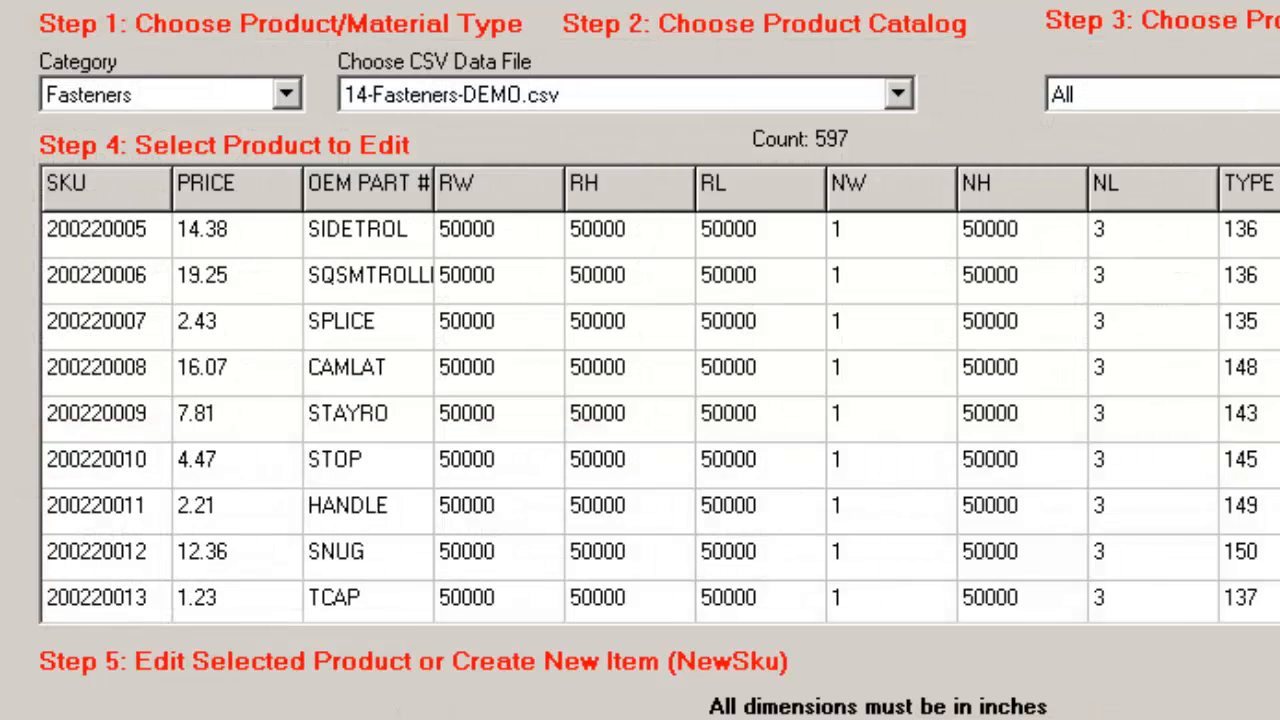
click(811, 468)
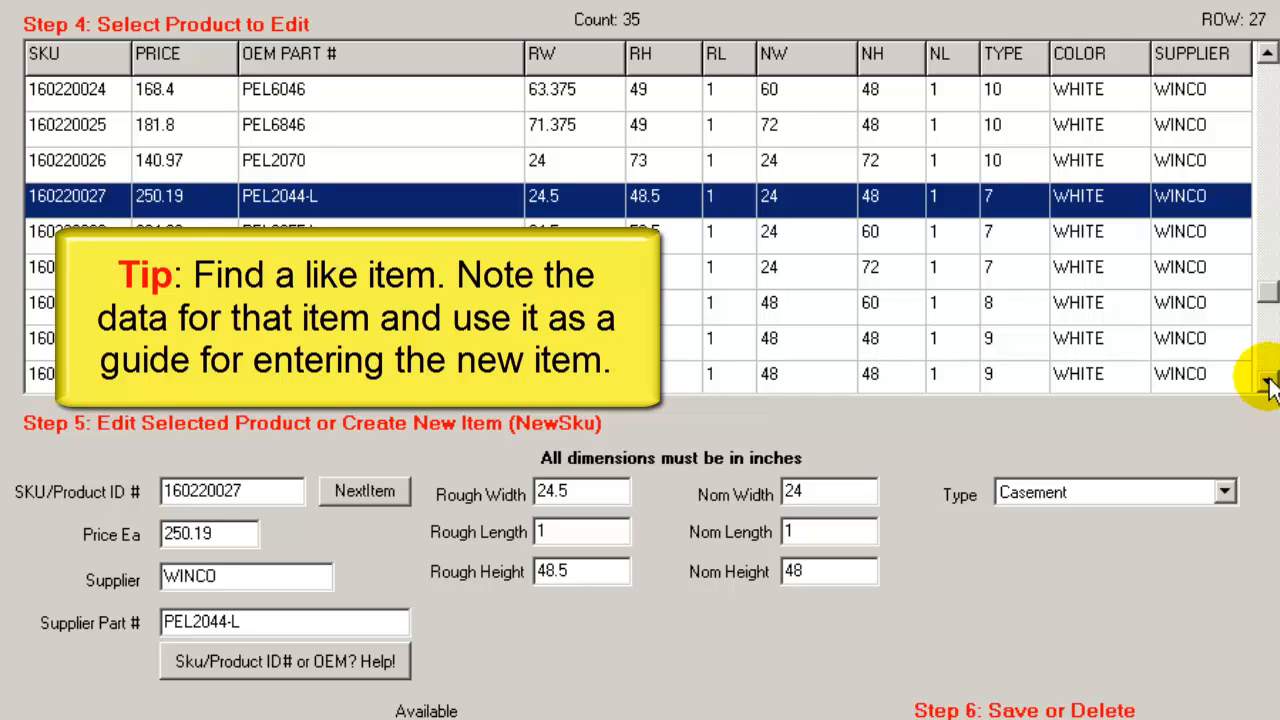
Select the first empty row below the ABC123 window and generate the next product ID for a new item
click(1268, 385)
click(1268, 385)
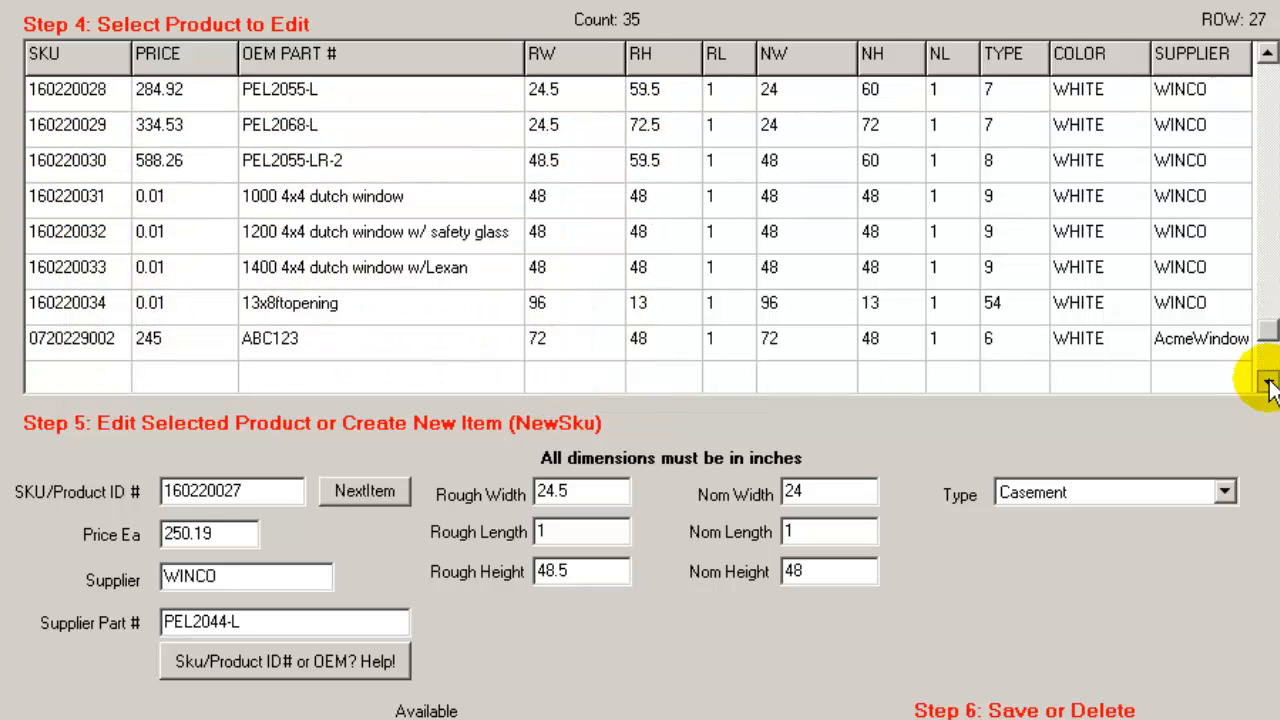
click(1268, 385)
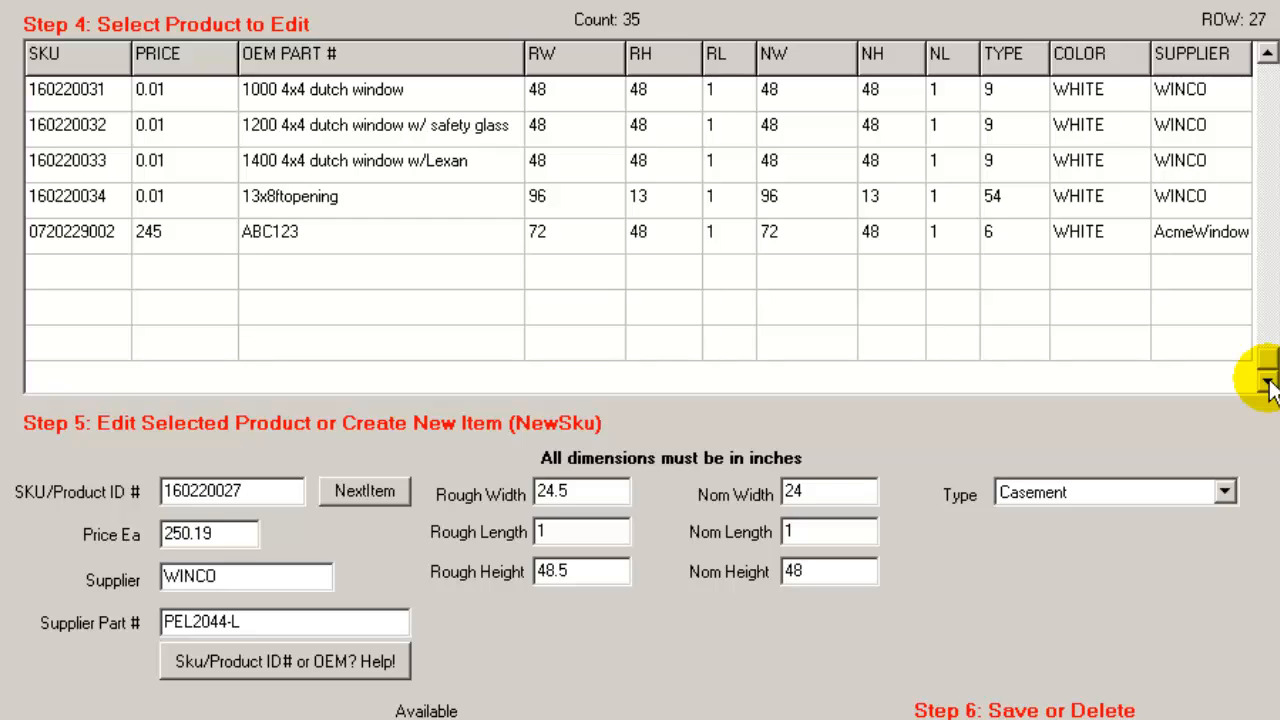
click(906, 268)
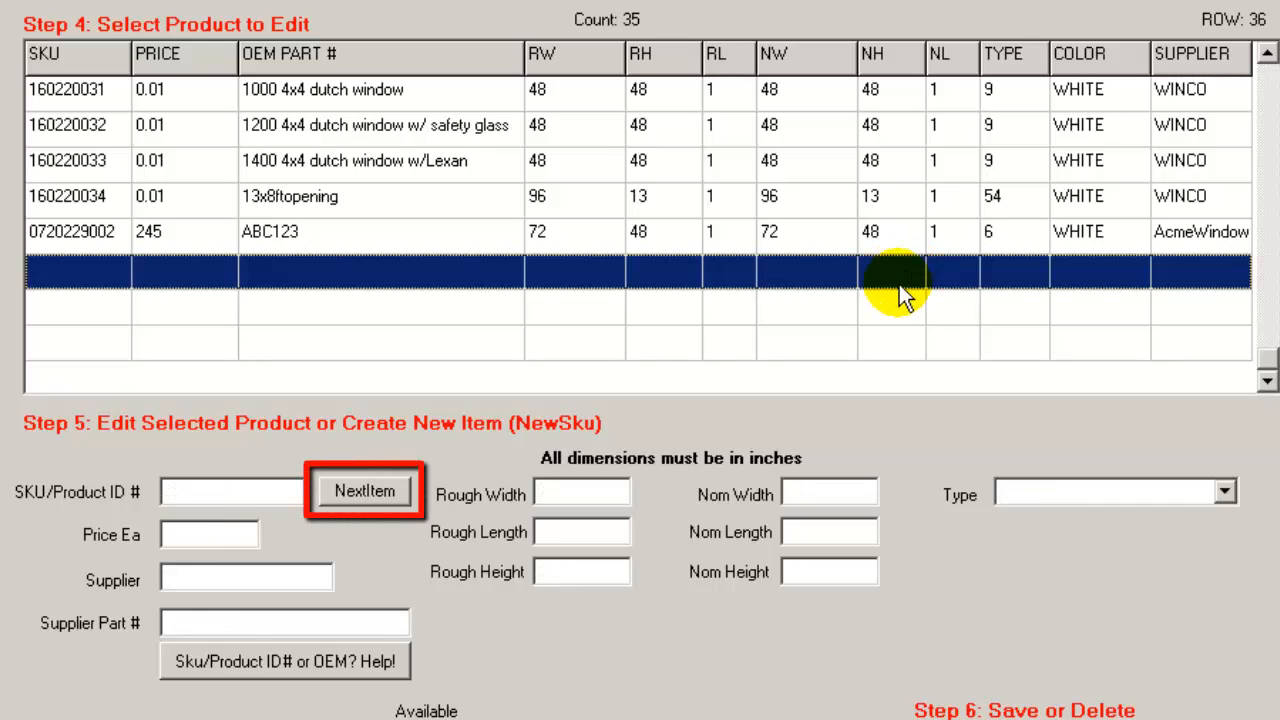
click(385, 492)
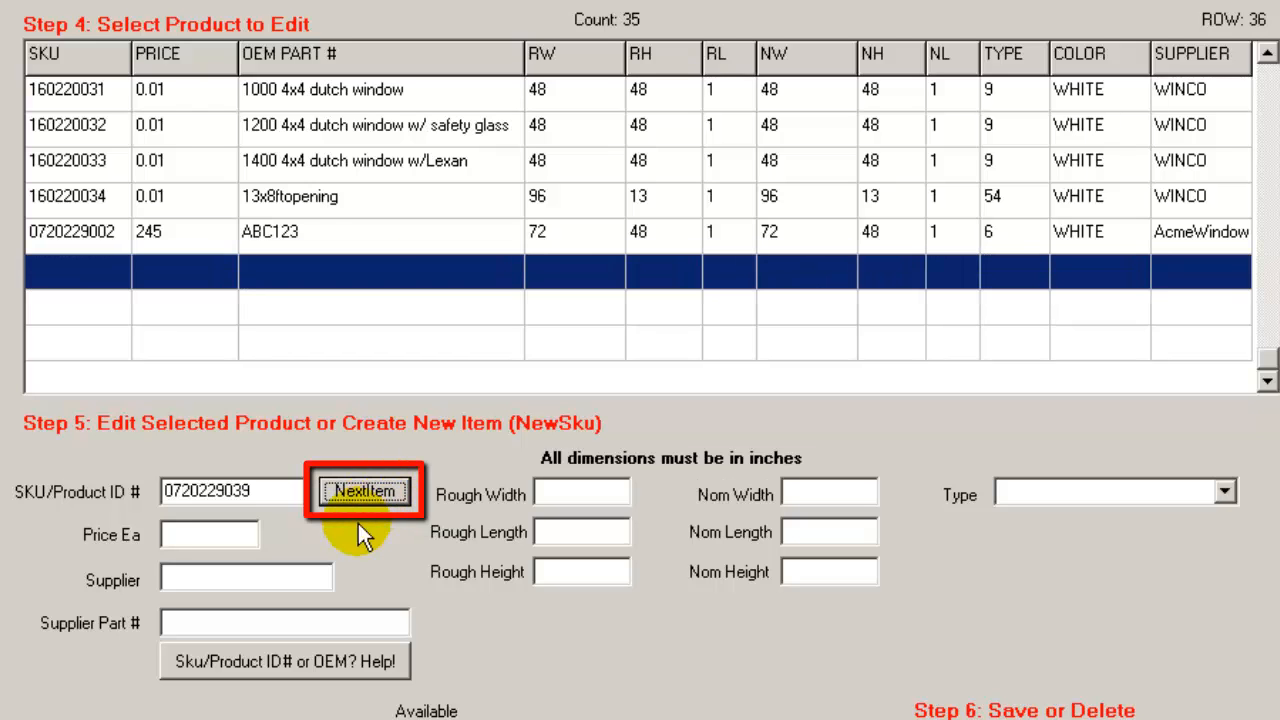
Enter the new window's price as 228.16, supplier as WINCO and supplier part number as PEL 2050-L
click(227, 529)
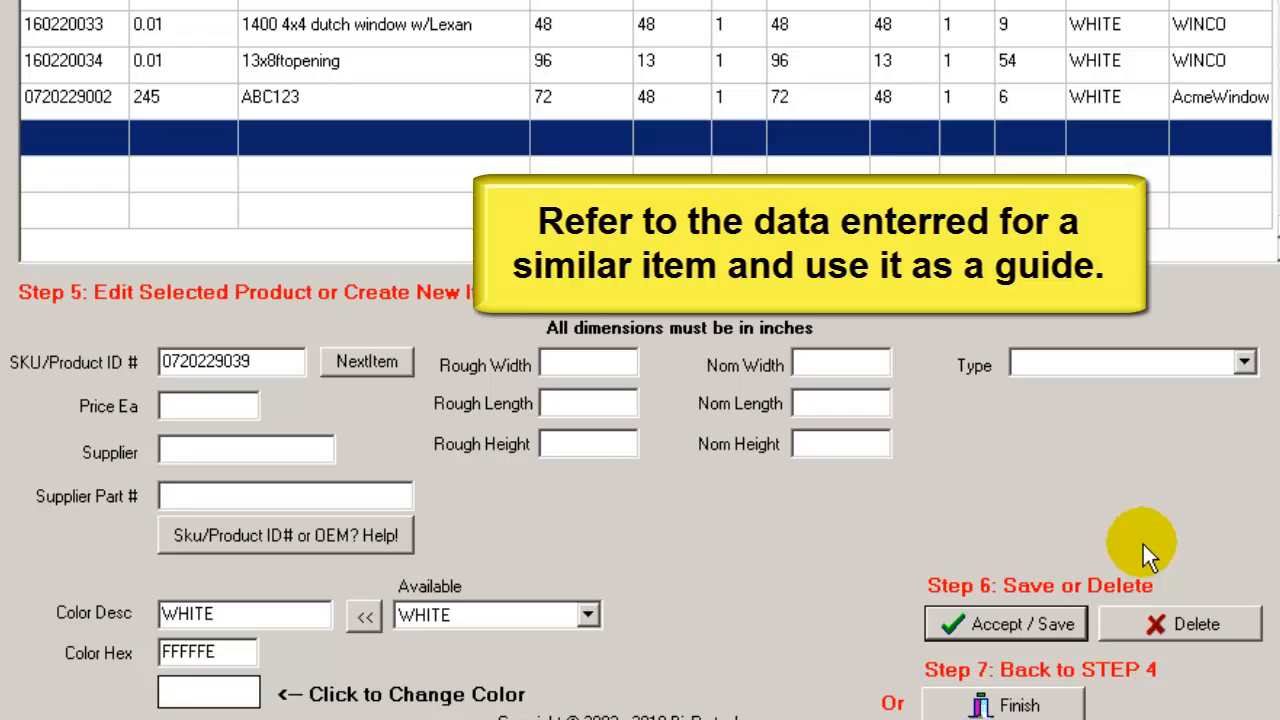
key(Tab)
text(22)
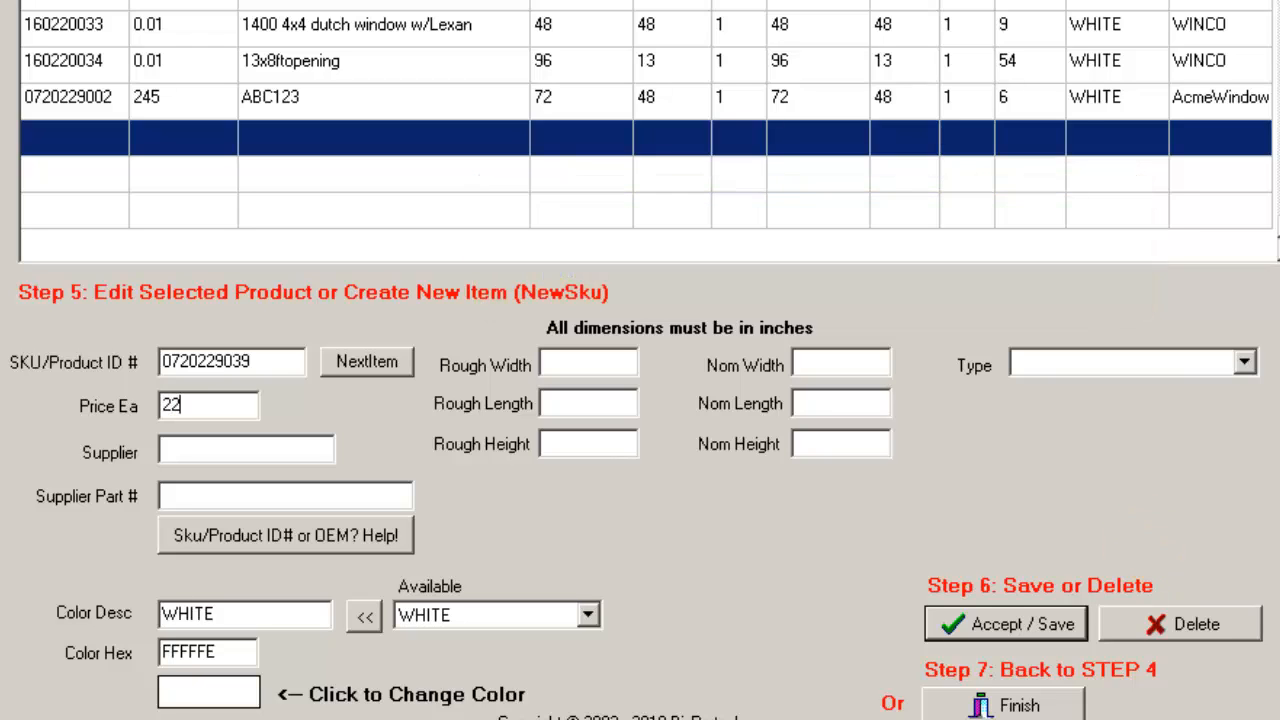
text(8.16)
key(Tab)
text(WINCO)
key(Tab)
text(PEL)
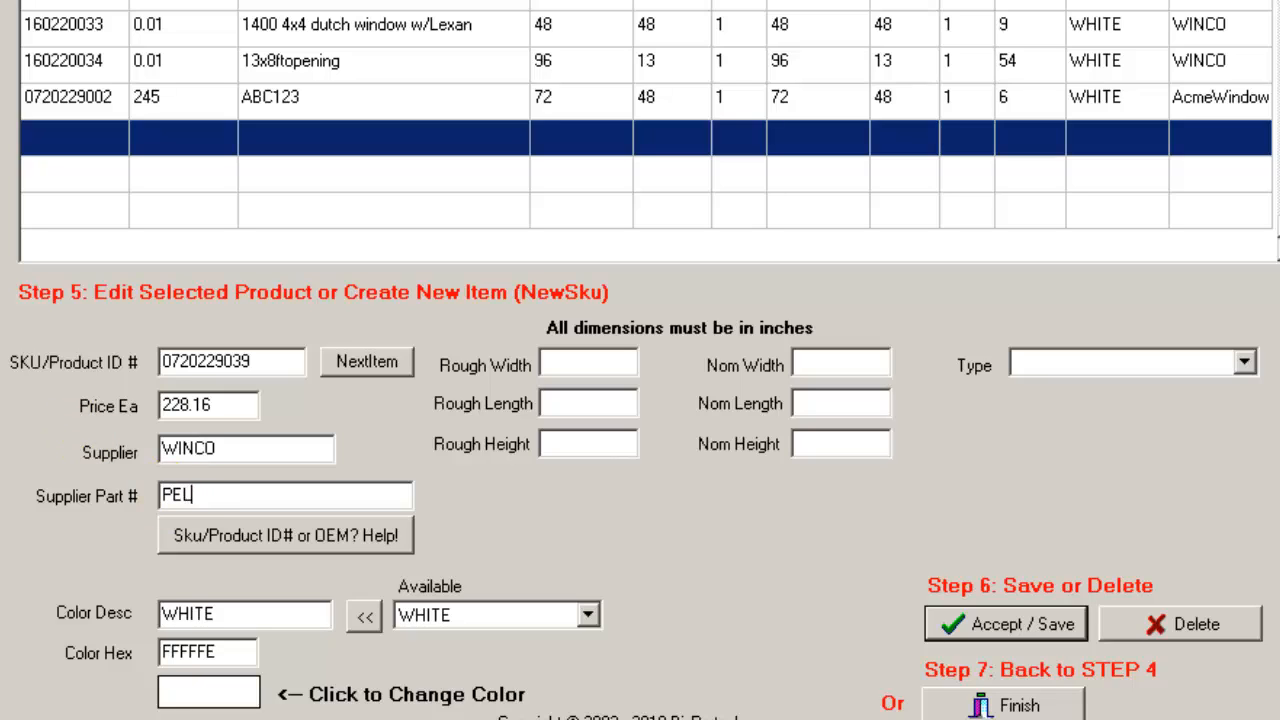
text( 2050-)
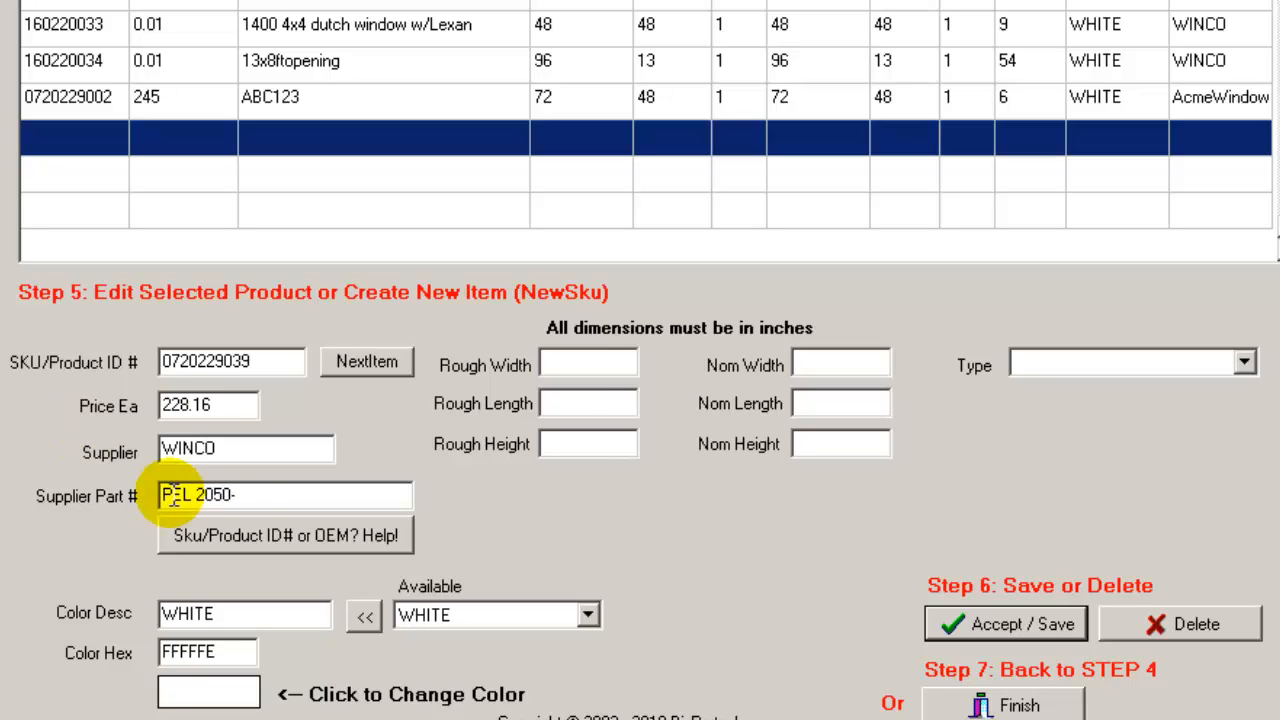
text(L)
Set the new window's rough width to 24.5, rough length to 1 and rough height to 63.5 inches
key(Tab)
text(24.5)
key(Tab)
text(1)
key(Tab)
text(6)
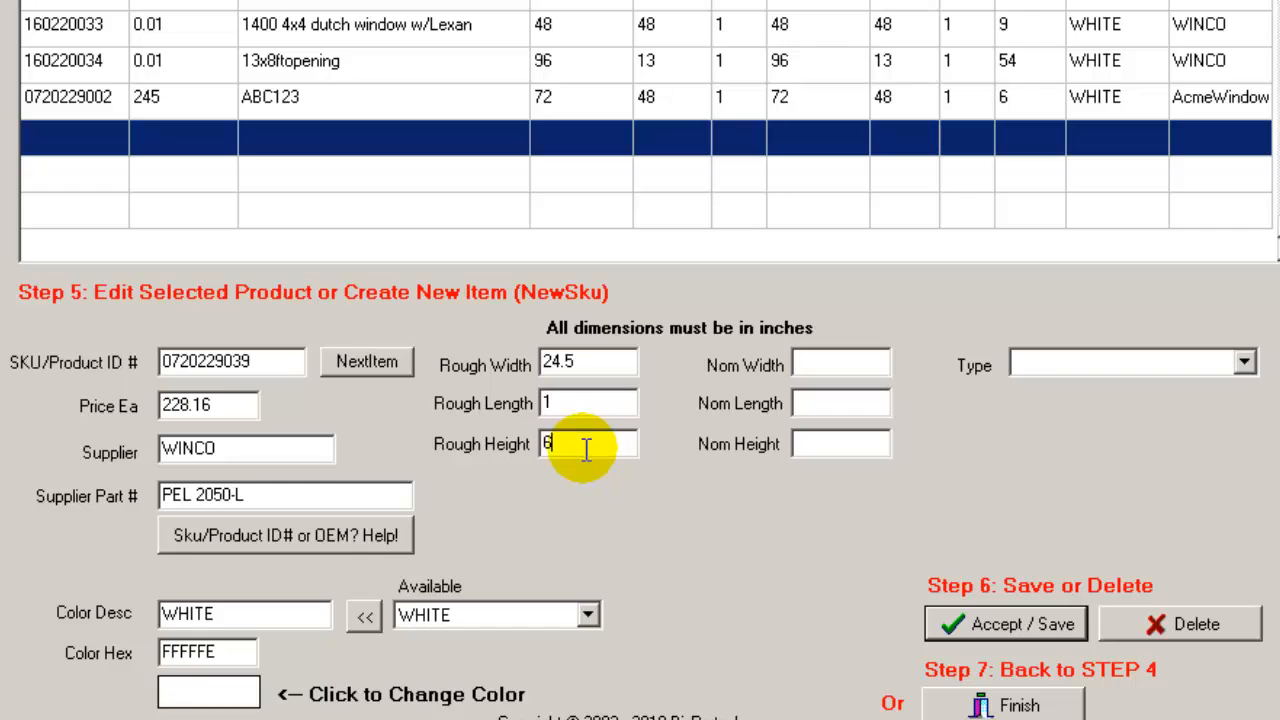
text(3.5)
Set the new window's nominal width to 24, nominal length to 1 and nominal height to 54 inches
key(Tab)
text(24)
key(Tab)
text(1)
key(Tab)
text(54)
Choose the new item's window type from the available types
click(1245, 365)
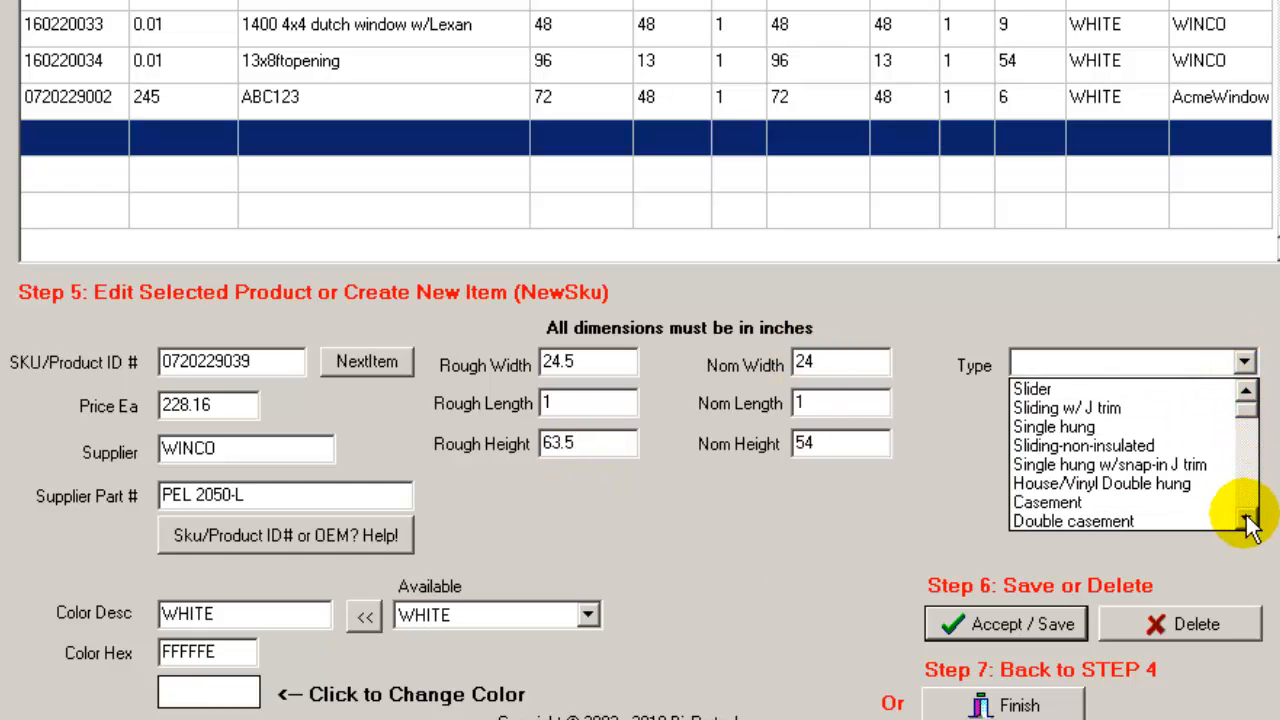
click(1250, 522)
click(1250, 522)
click(1250, 522)
click(1250, 522)
click(1031, 481)
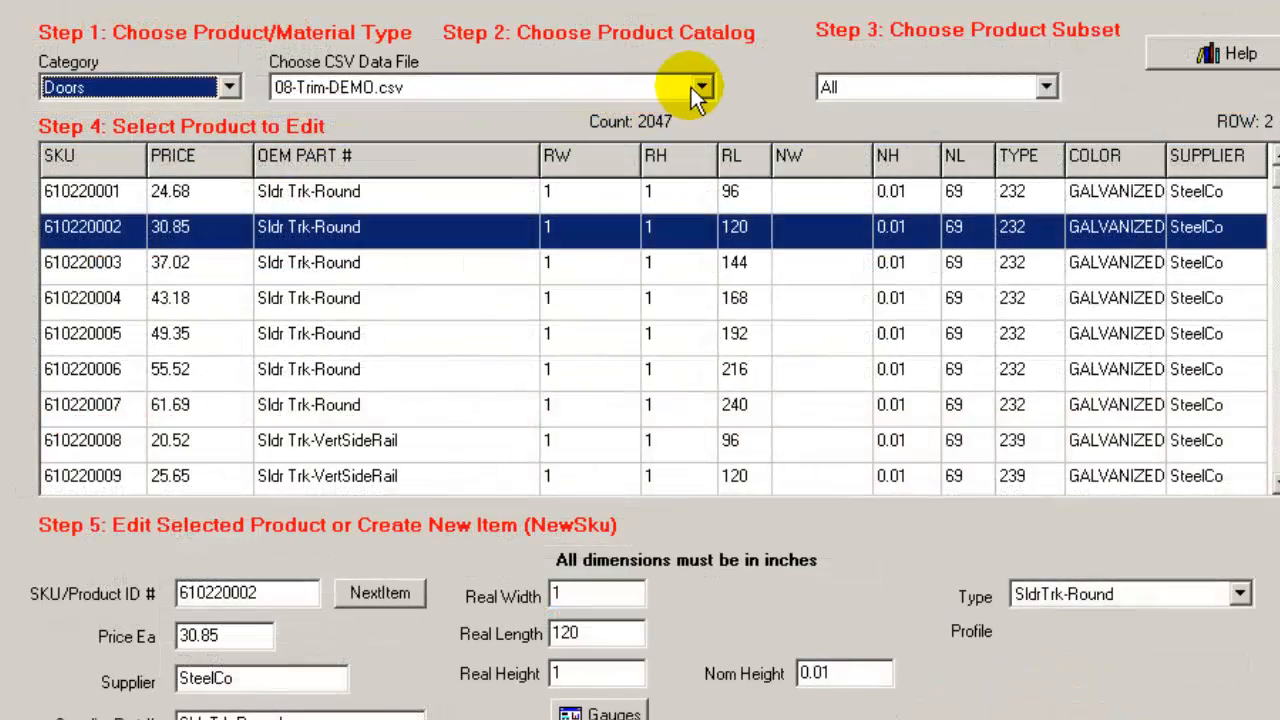
Load the 02-Doors-AGDEMO.csv data file for the Doors category and look through its door products
click(699, 88)
click(491, 131)
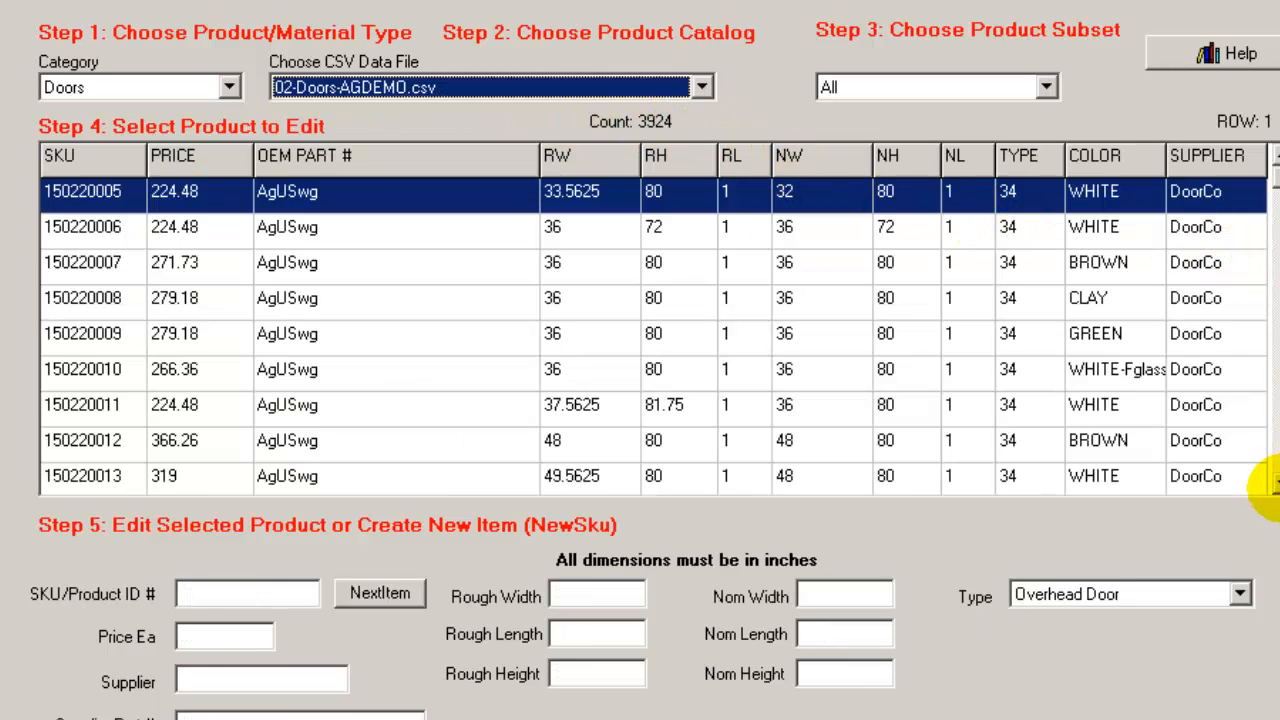
click(1275, 483)
click(1275, 483)
click(1275, 483)
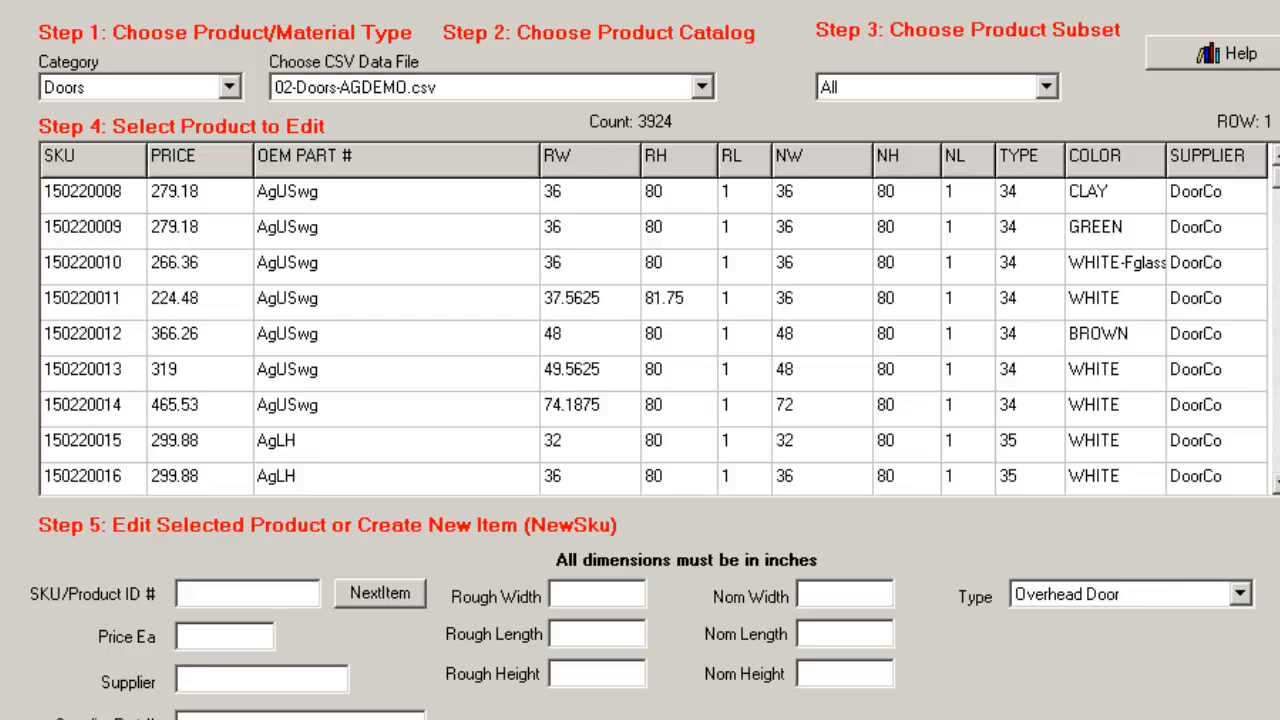
click(1275, 483)
click(1275, 483)
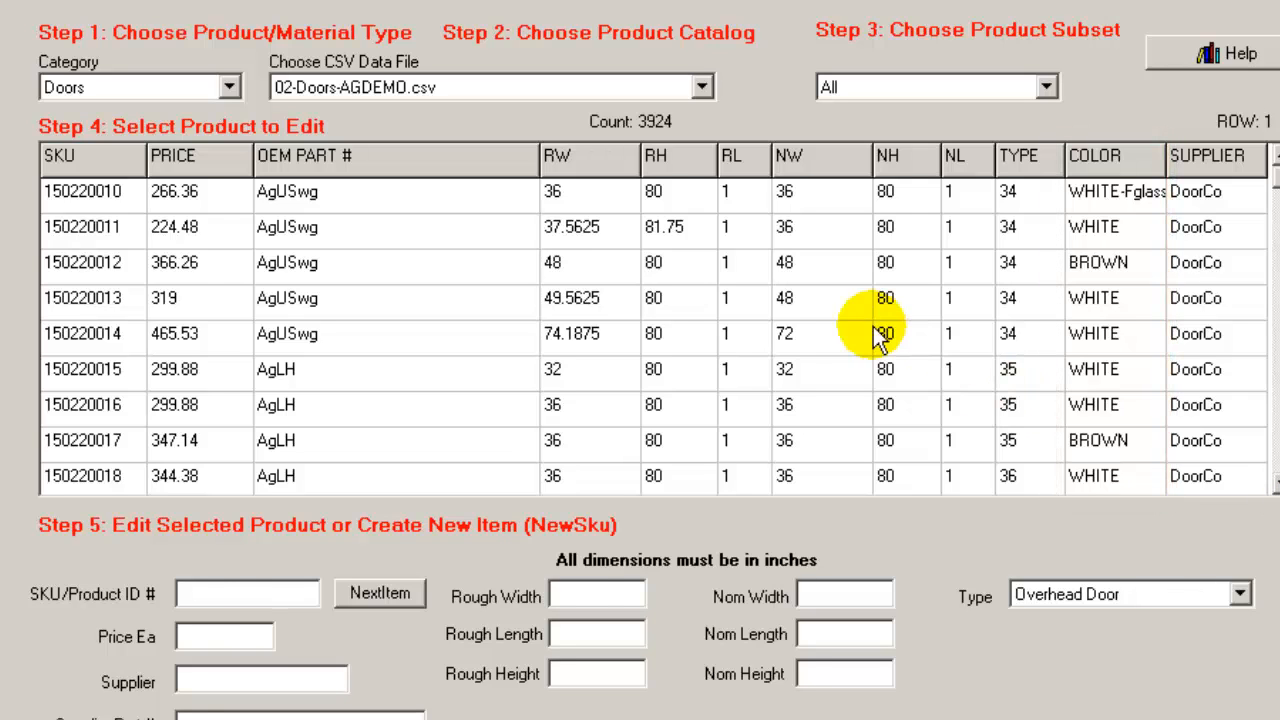
Select the white AgUSwg door with SKU 150220013, open its color chooser and accept the color
click(840, 302)
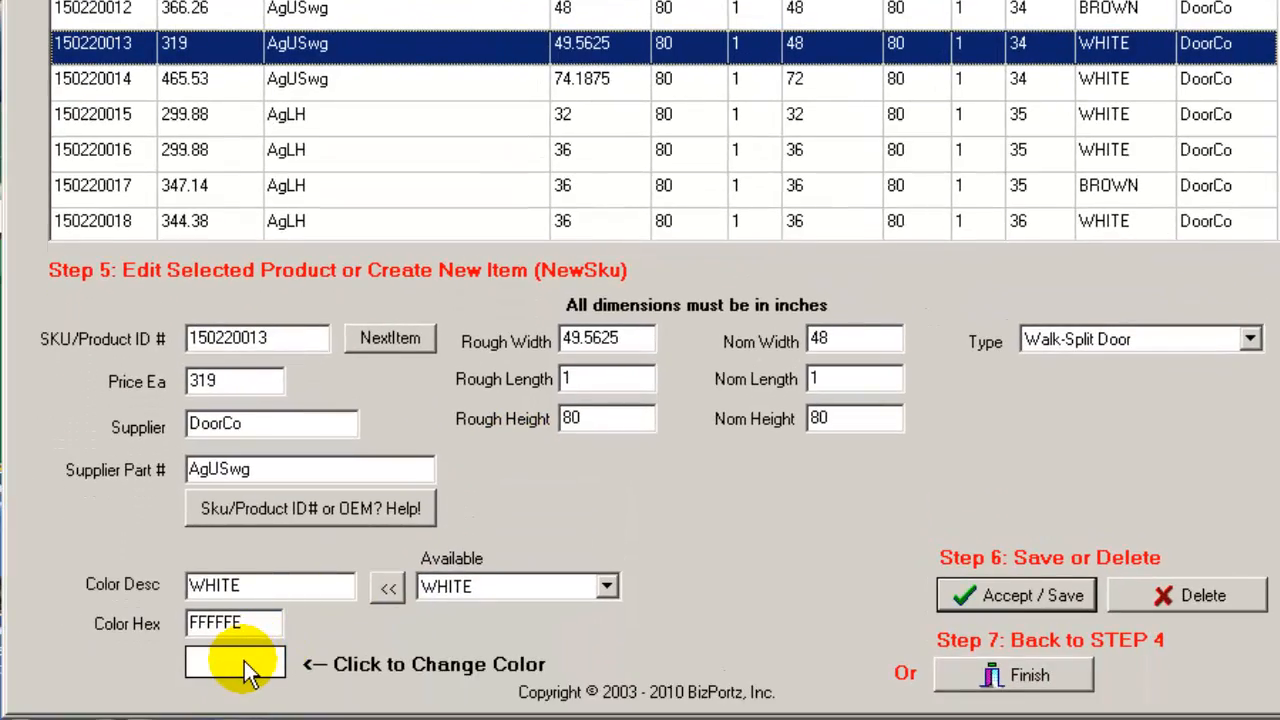
click(245, 664)
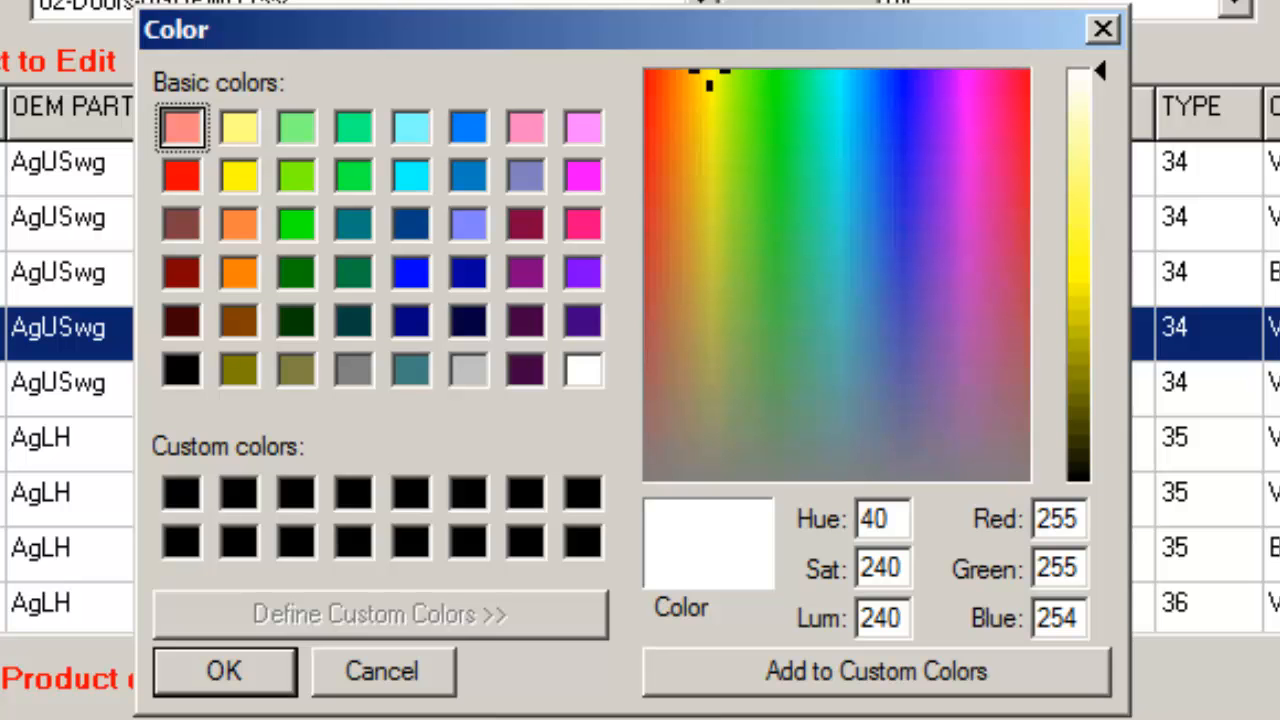
click(224, 671)
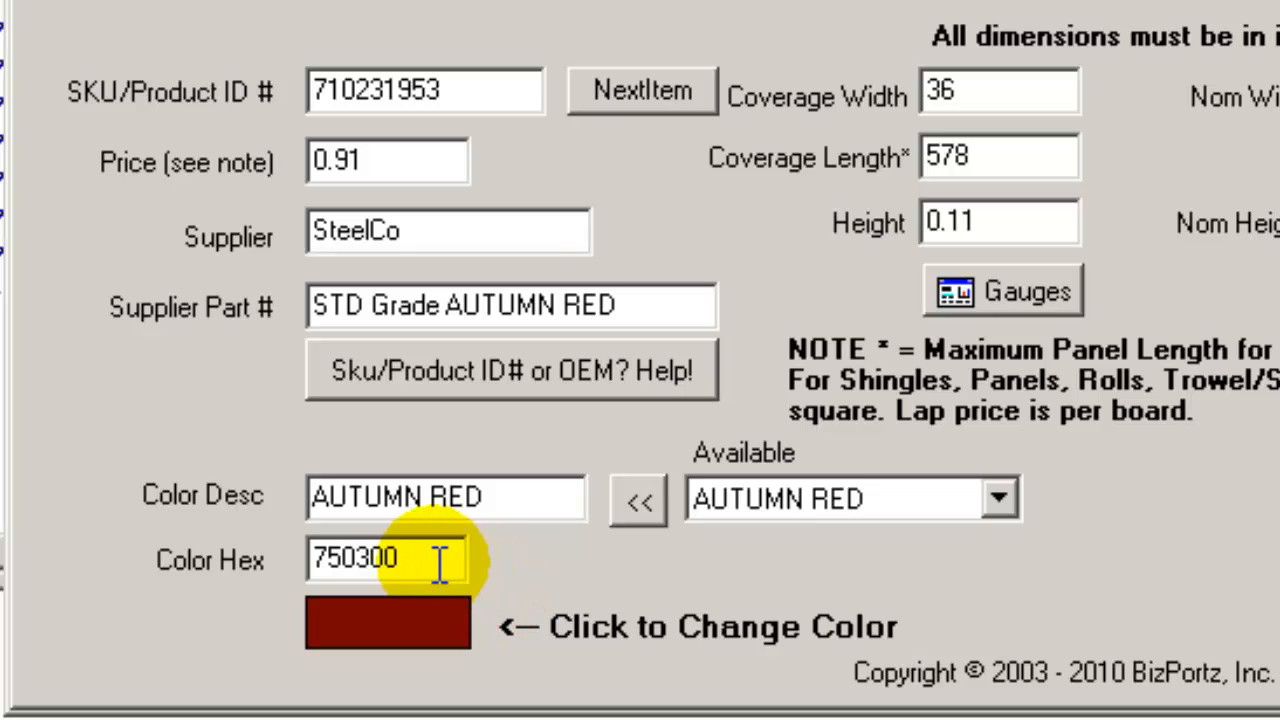
Copy the AUTUMN RED siding's color hex code and load the 10-Roofing-DEMO.csv data file for the Roofing category
drag(423, 560, 320, 557)
key(ctrl+c)
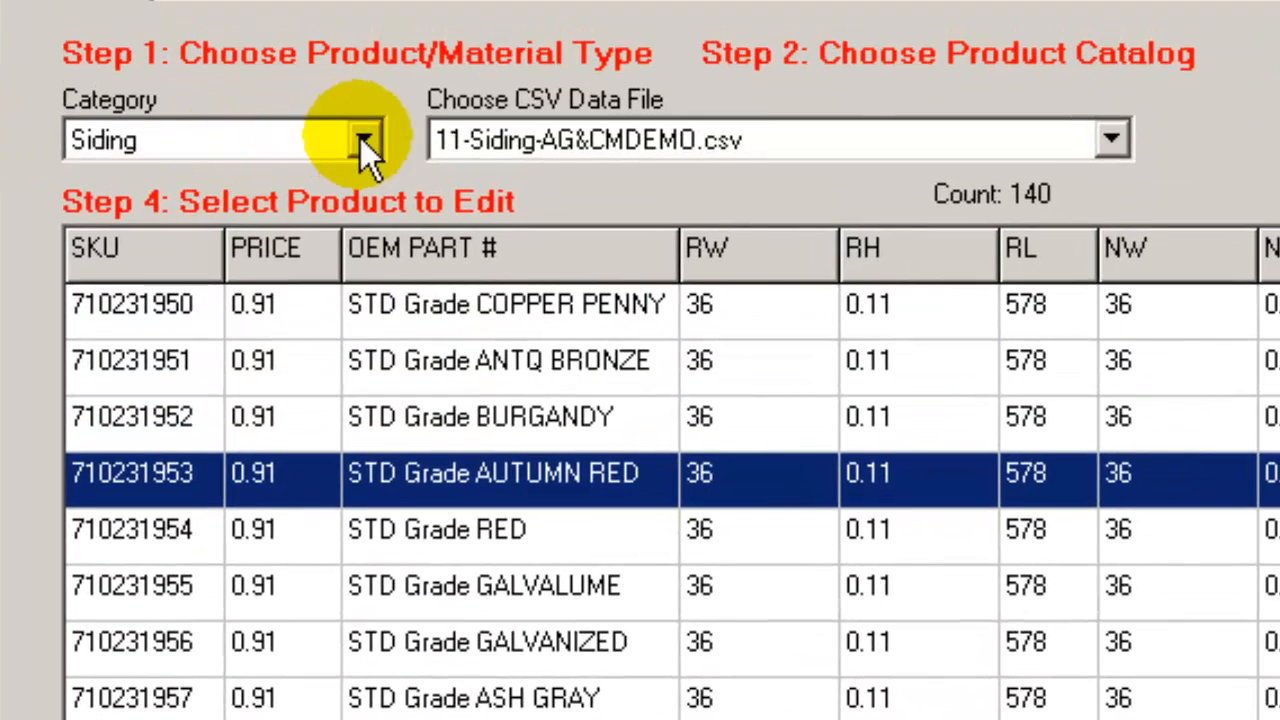
click(367, 143)
click(170, 265)
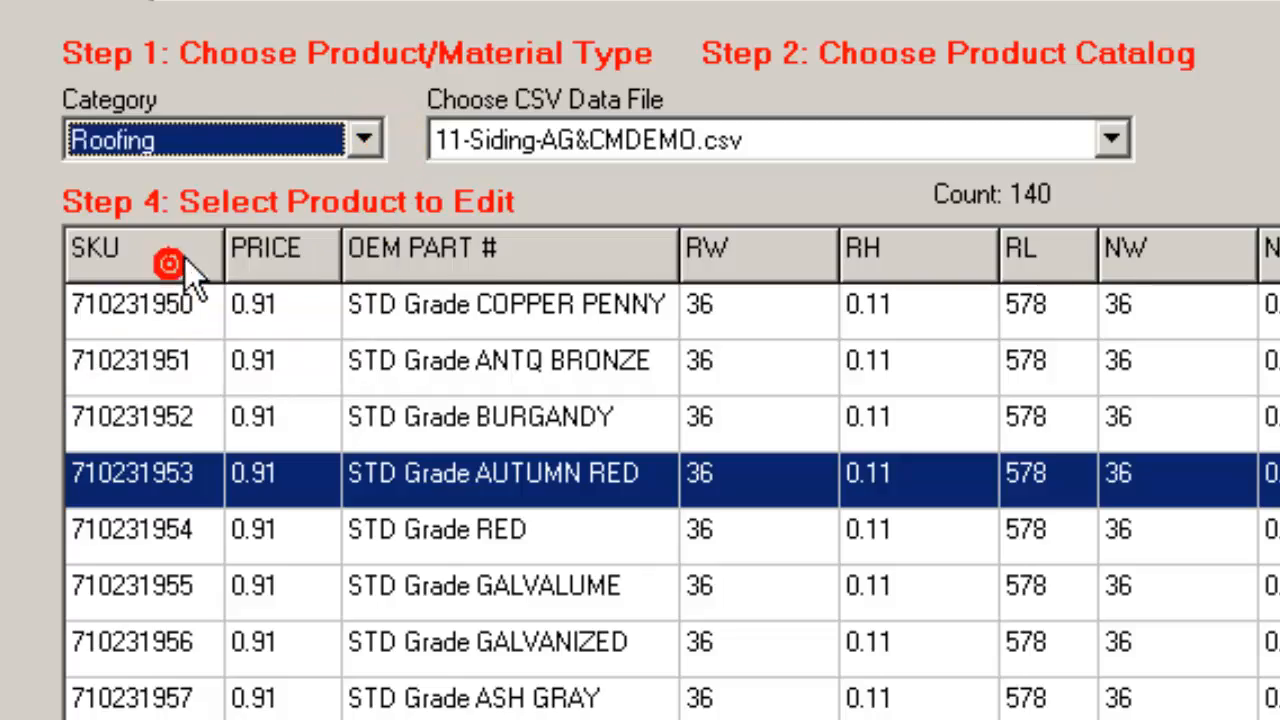
click(1110, 141)
click(809, 177)
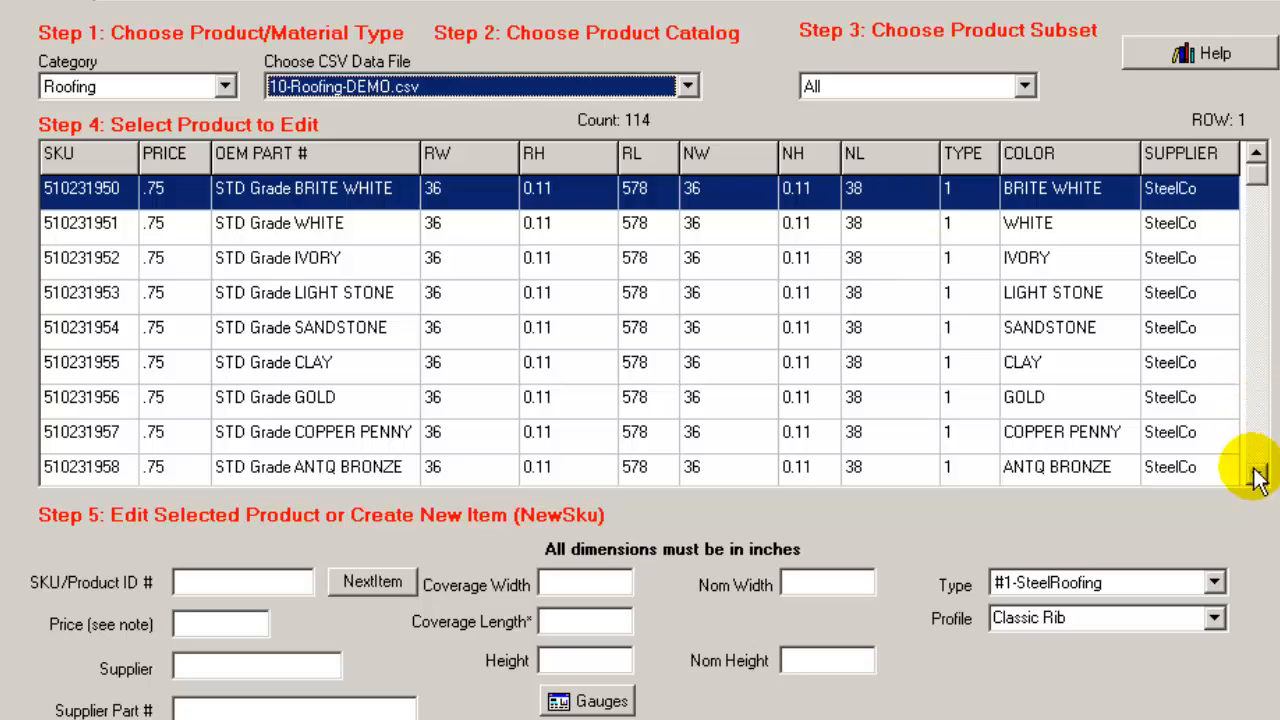
Select the STD Grade AUTUMN RED roofing product and replace its color hex with the copied code 750300
click(1256, 475)
click(1256, 475)
click(1256, 475)
click(1256, 475)
click(1256, 475)
click(1256, 475)
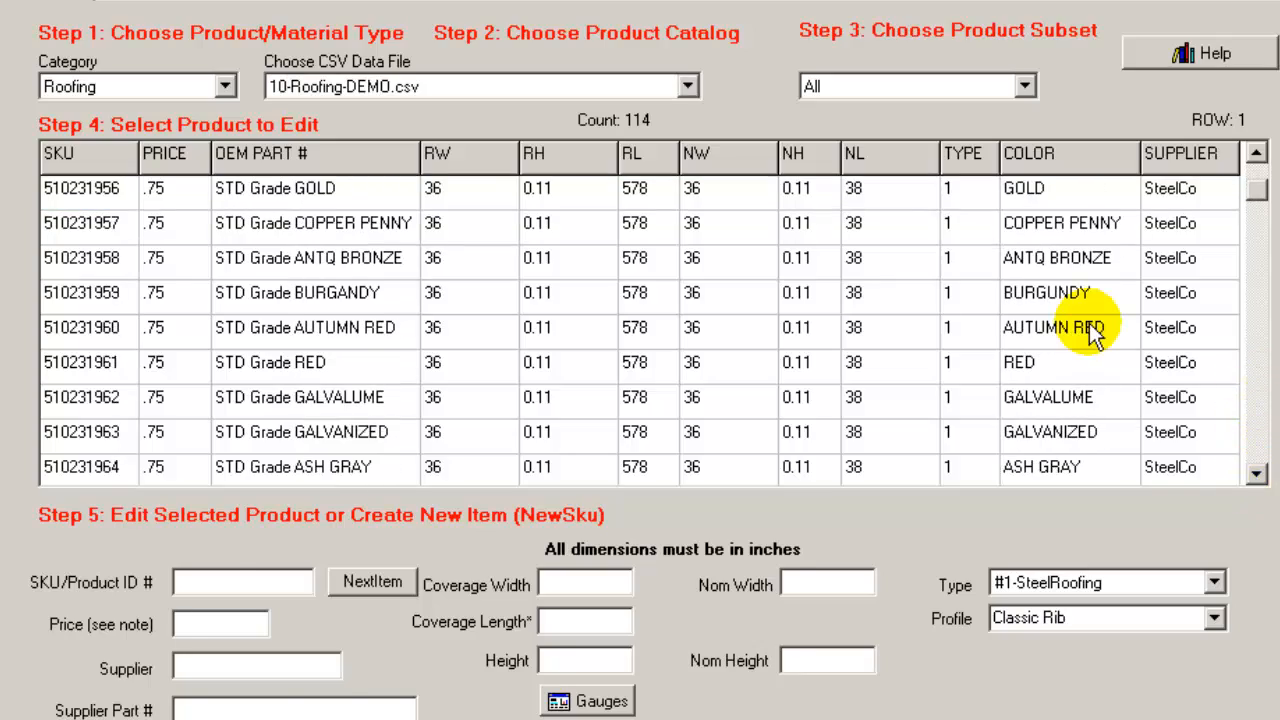
click(1095, 330)
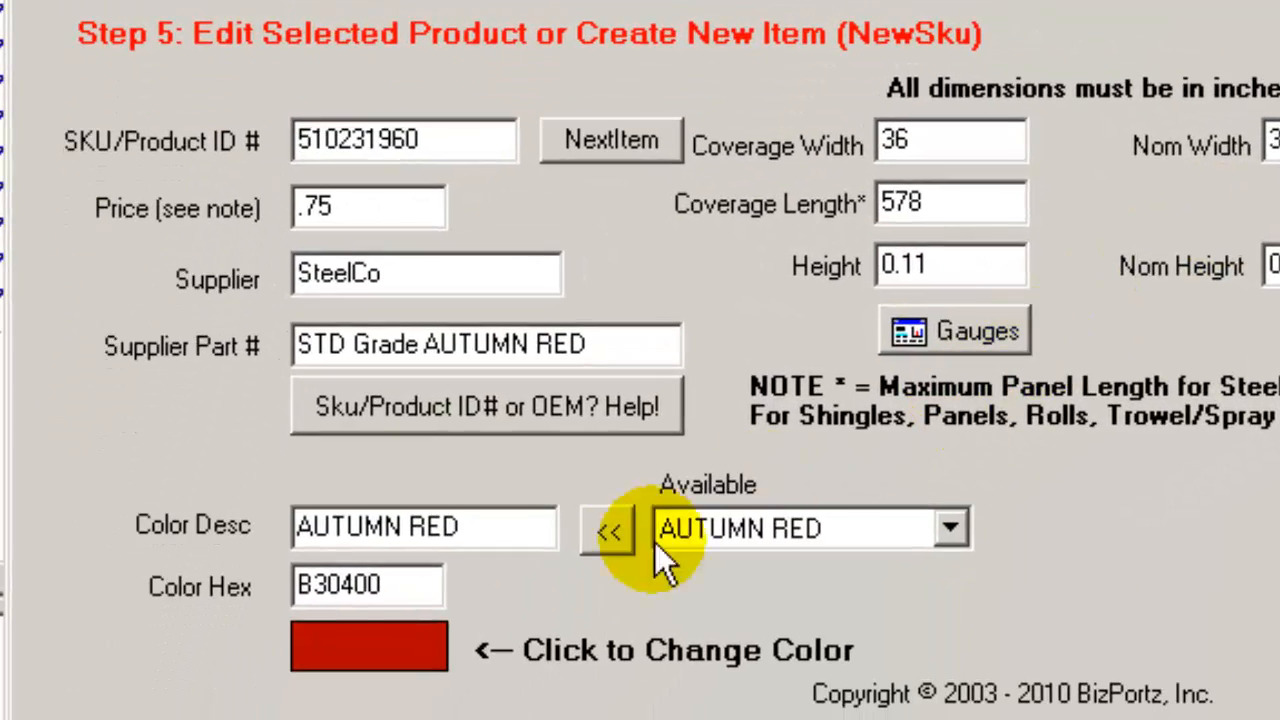
drag(394, 588, 322, 588)
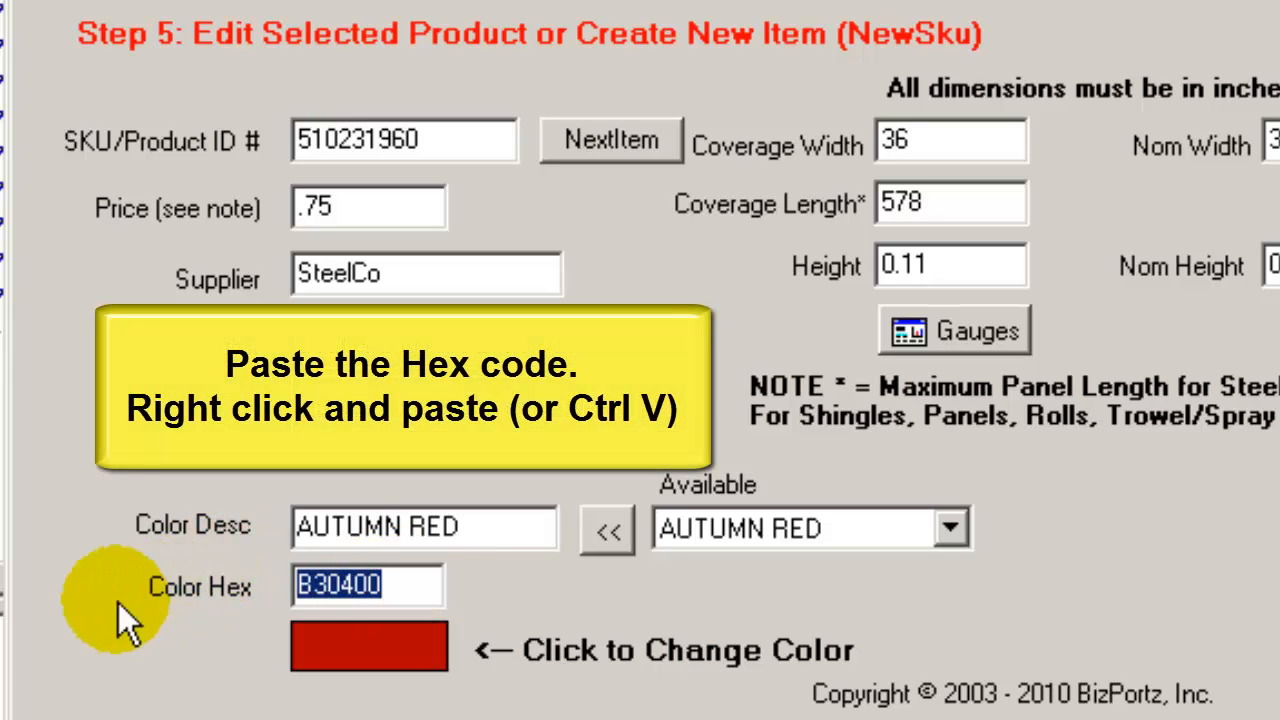
key(ctrl+v)
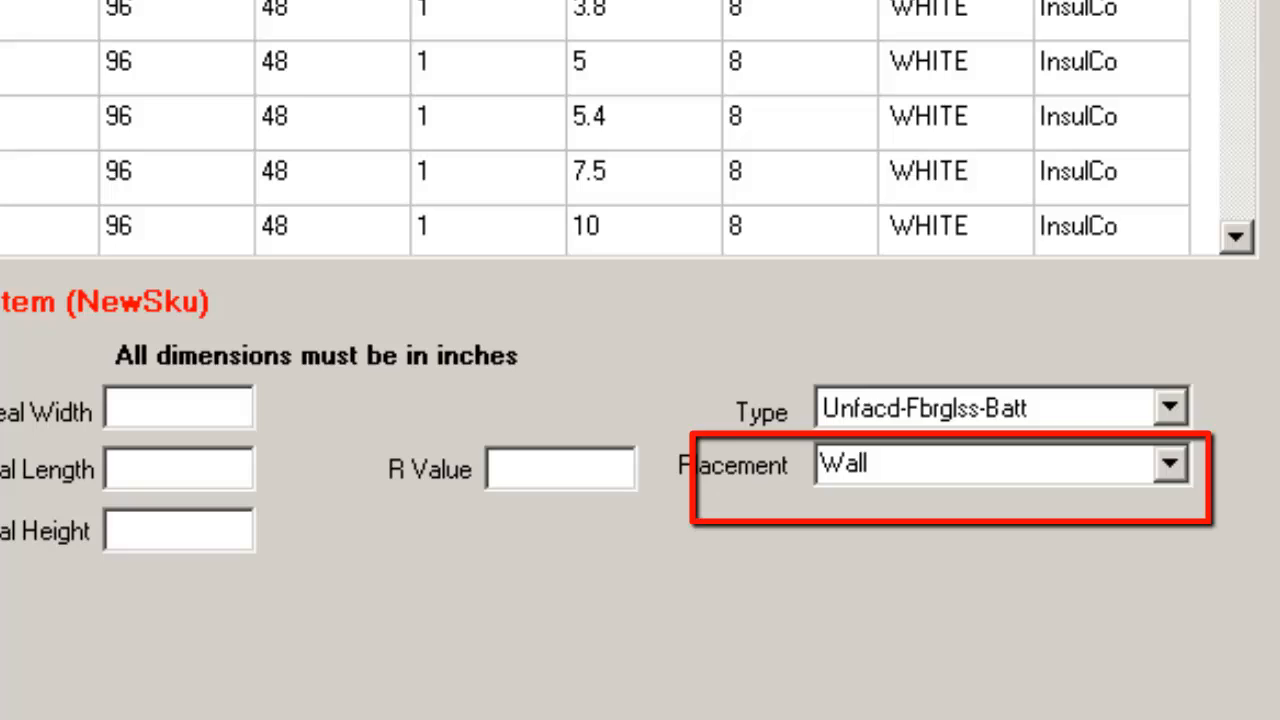
Look through the available placement options for the insulation product
click(1170, 464)
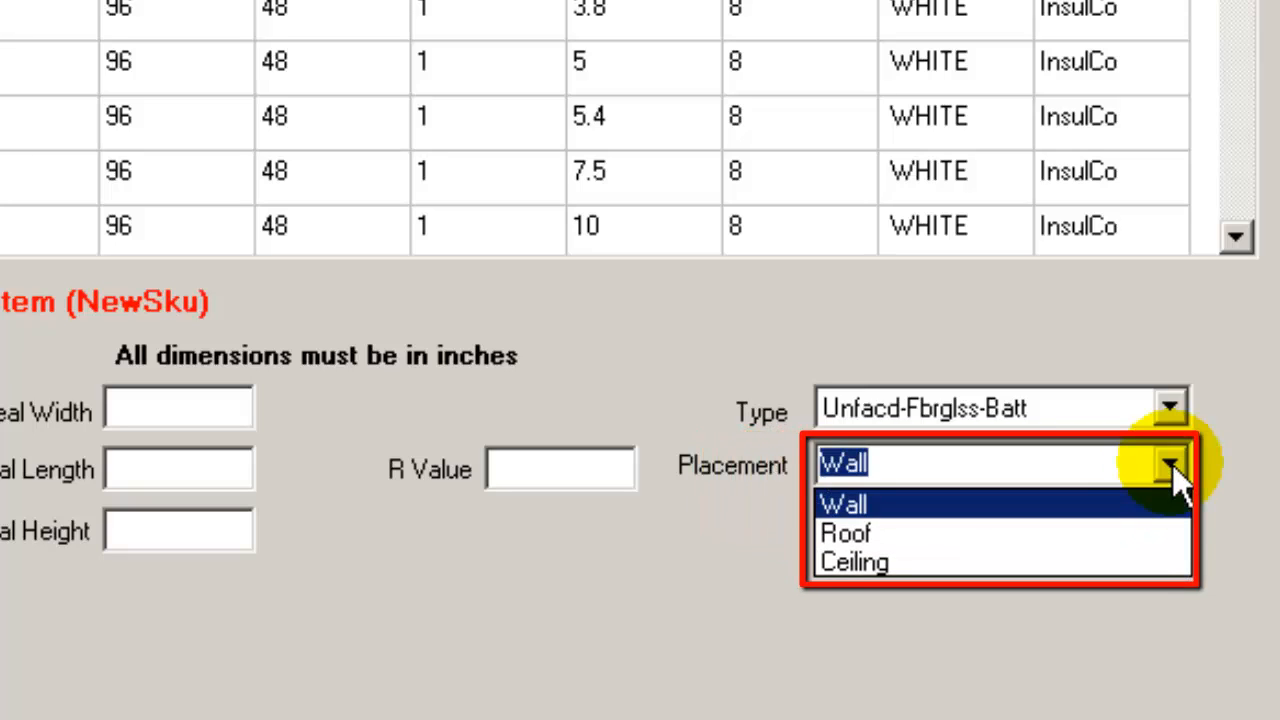
click(1172, 465)
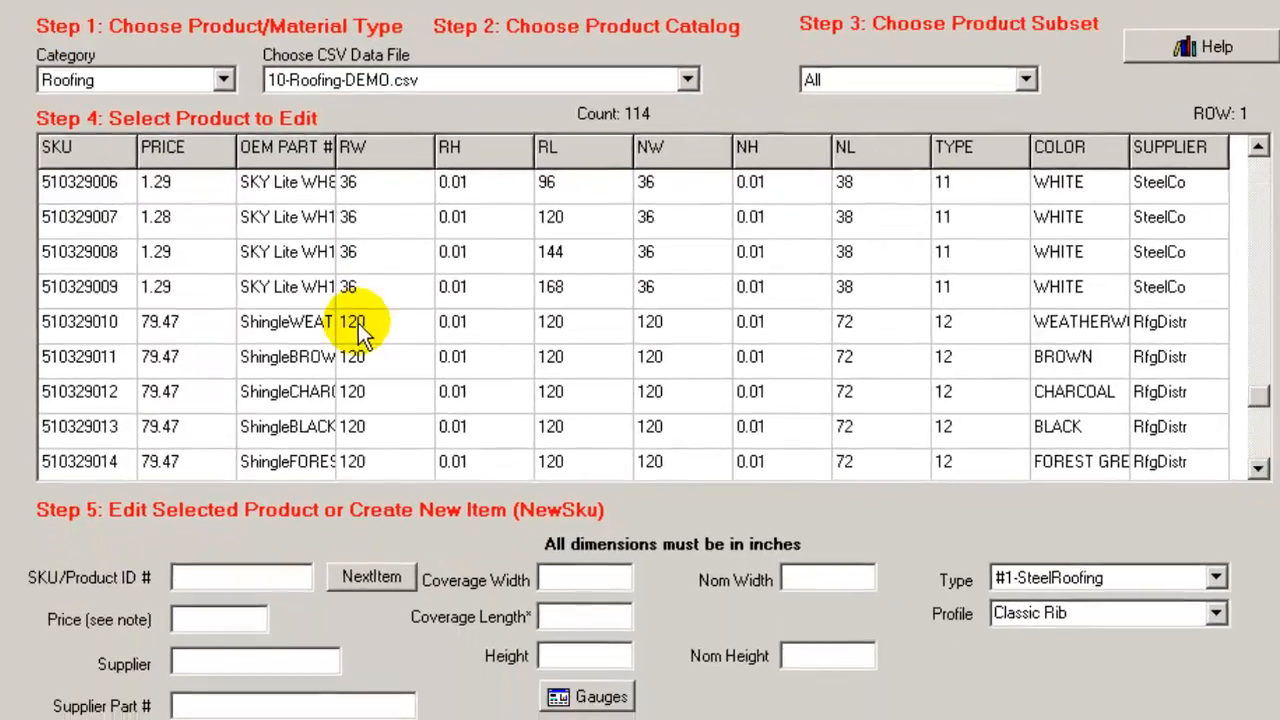
View the details of roofing shingle SKU 510329010 and of the 1.5-inch BRITE WHITE screw and washer in the Fasteners catalog
click(343, 326)
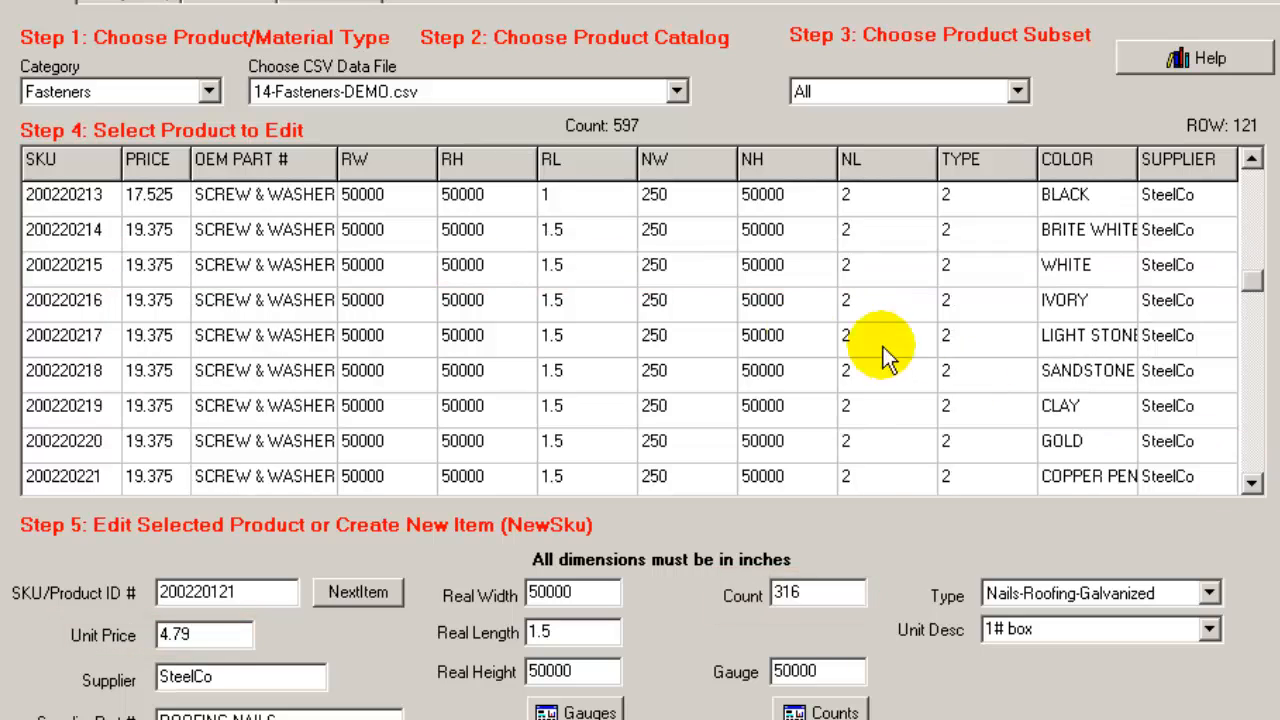
click(512, 233)
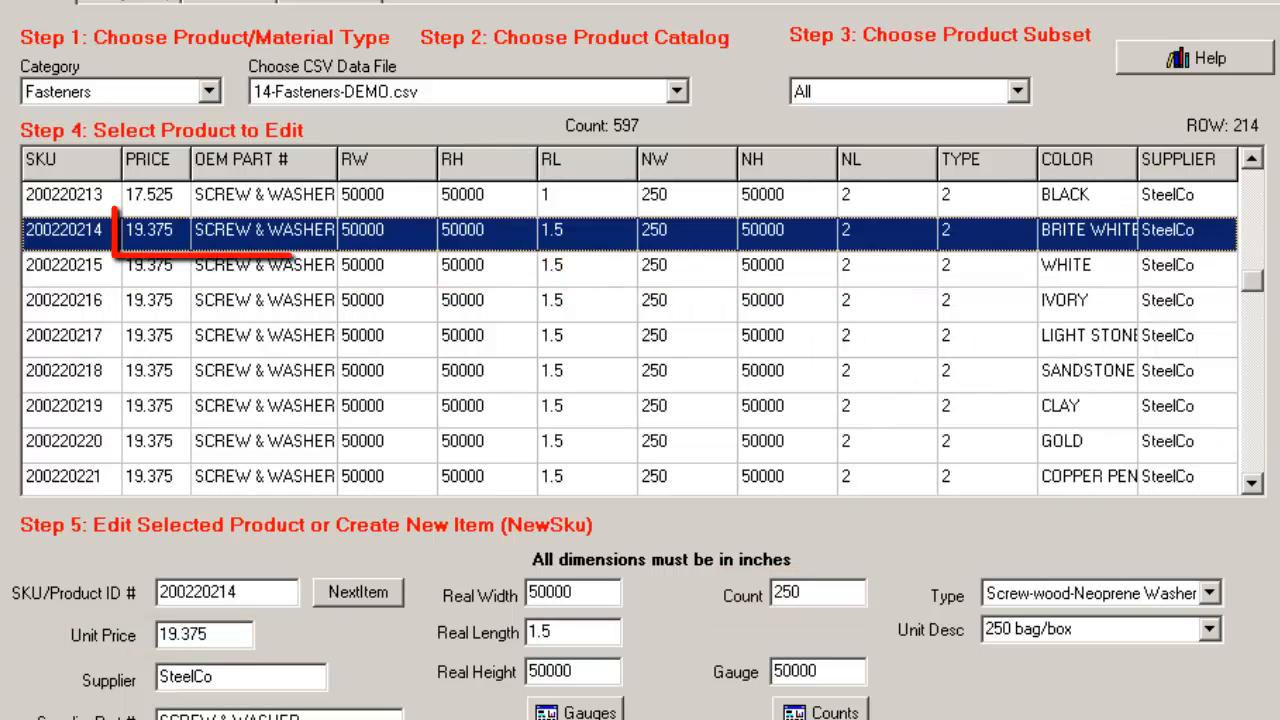